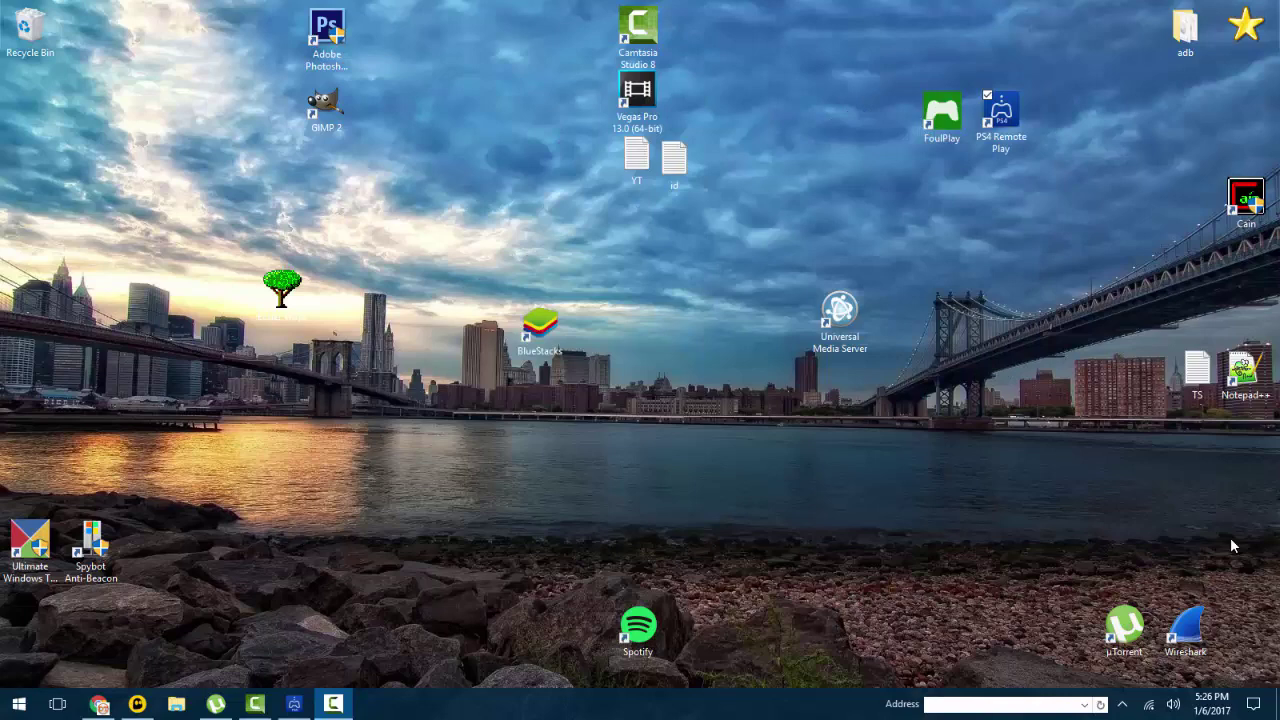
Open the VIDEOS (H:) USB drive in File Explorer.
click(175, 704)
scroll(237, 512, down, 1)
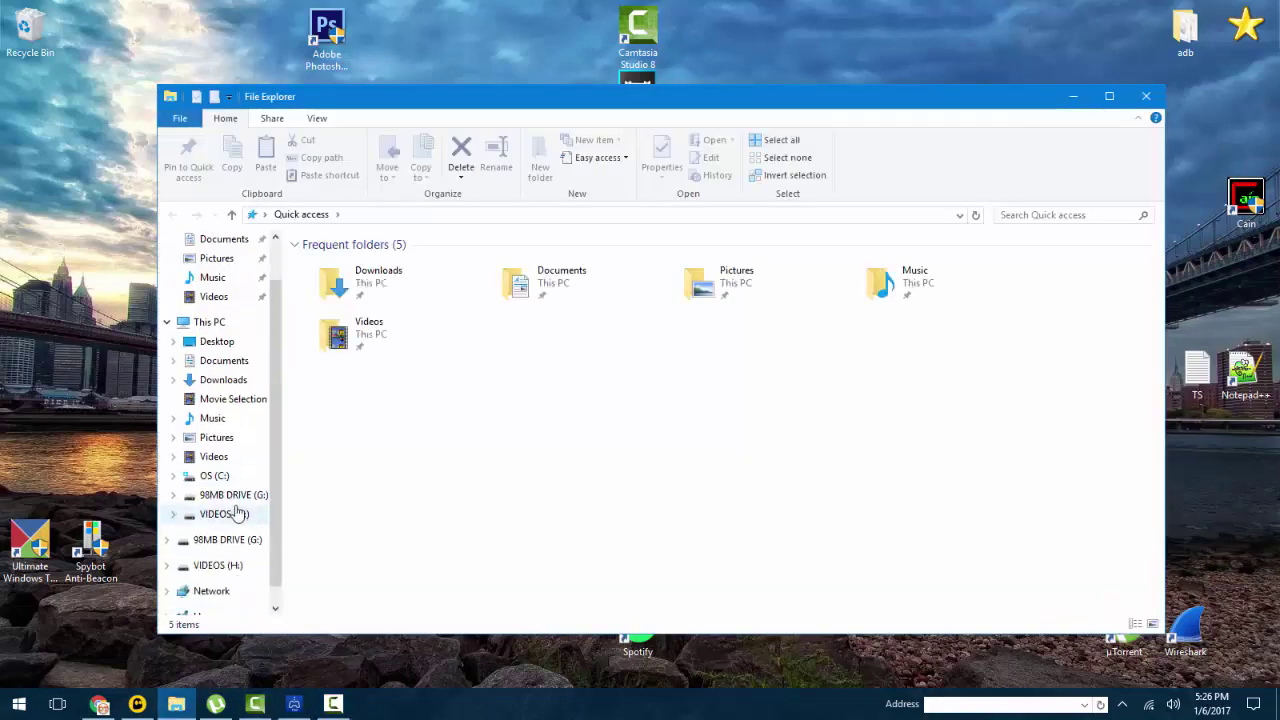
click(230, 520)
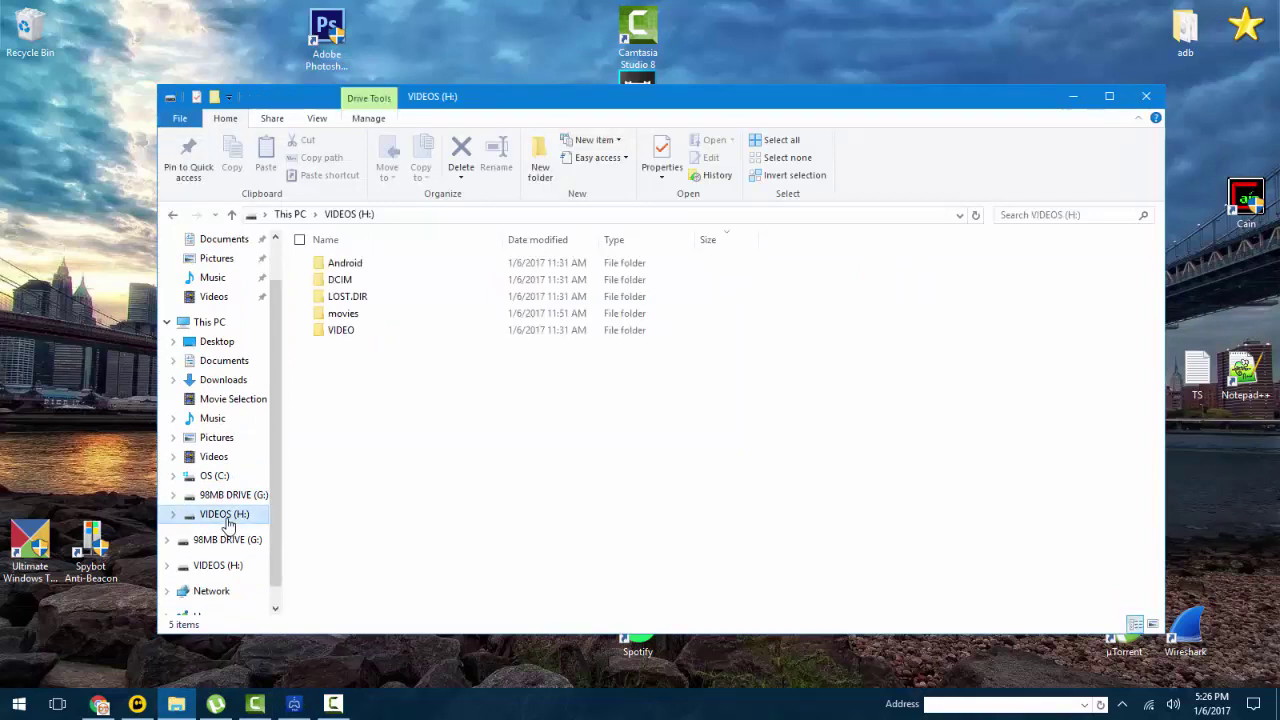
Review the drive's used and free space in Properties, then bring up its Format dialog.
right_click(228, 518)
click(214, 506)
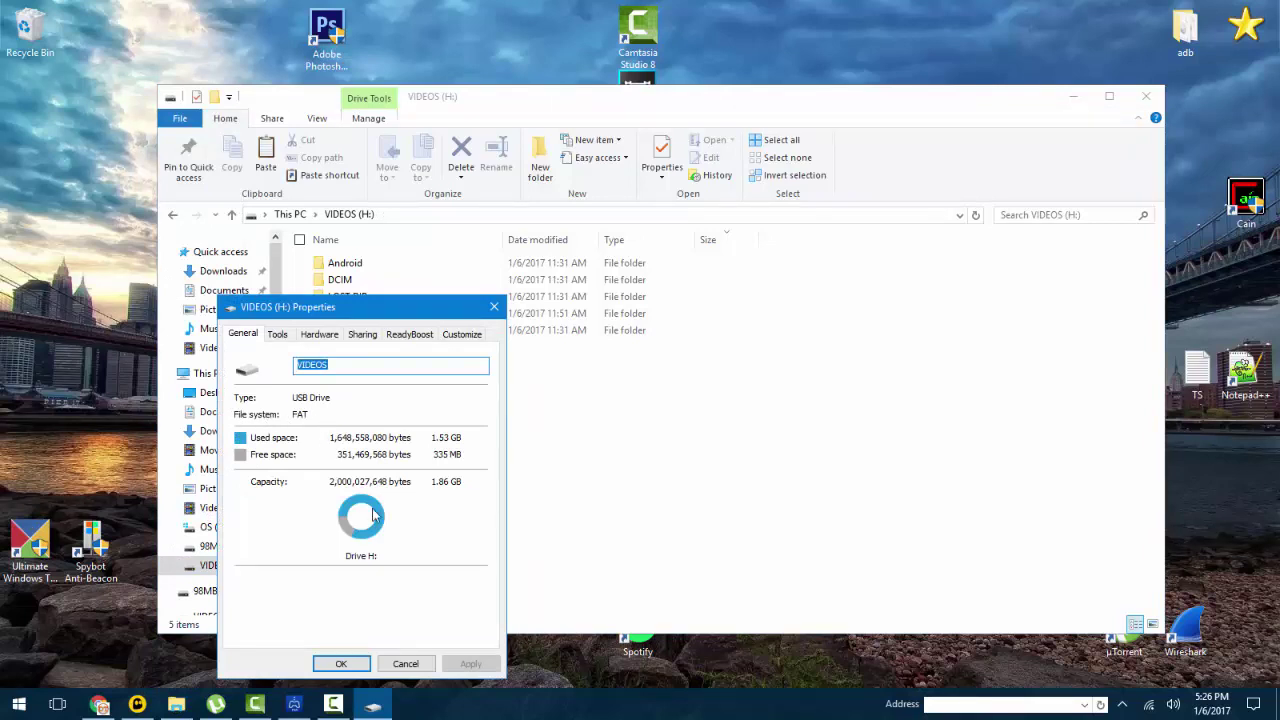
click(405, 663)
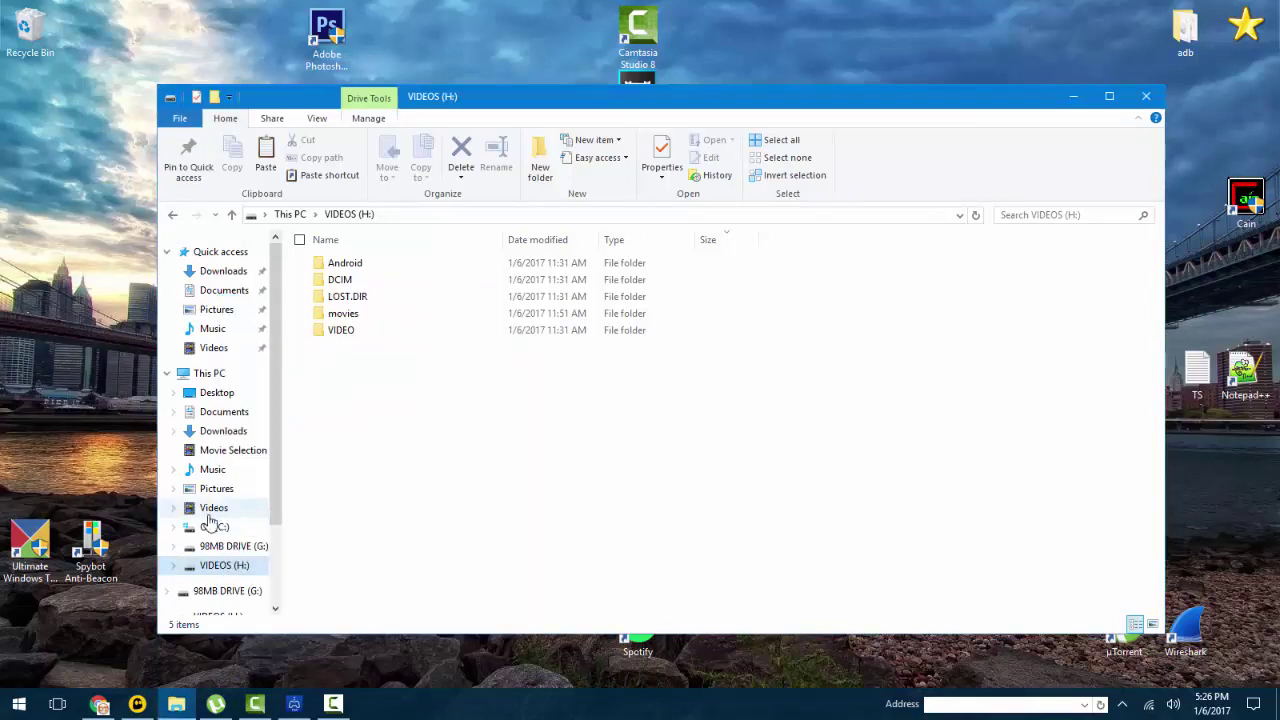
right_click(226, 565)
click(123, 402)
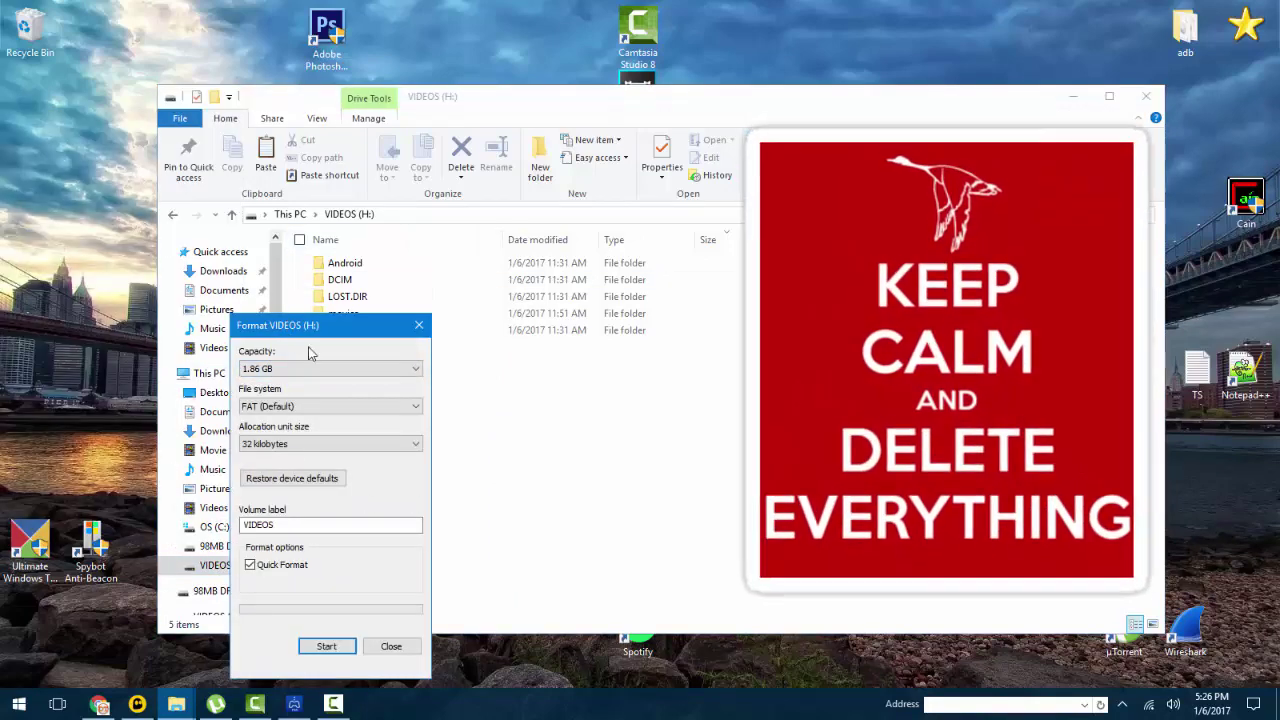
Keep FAT (Default) without formatting, and close the Format dialog and VIDEOS (H:) window.
click(323, 405)
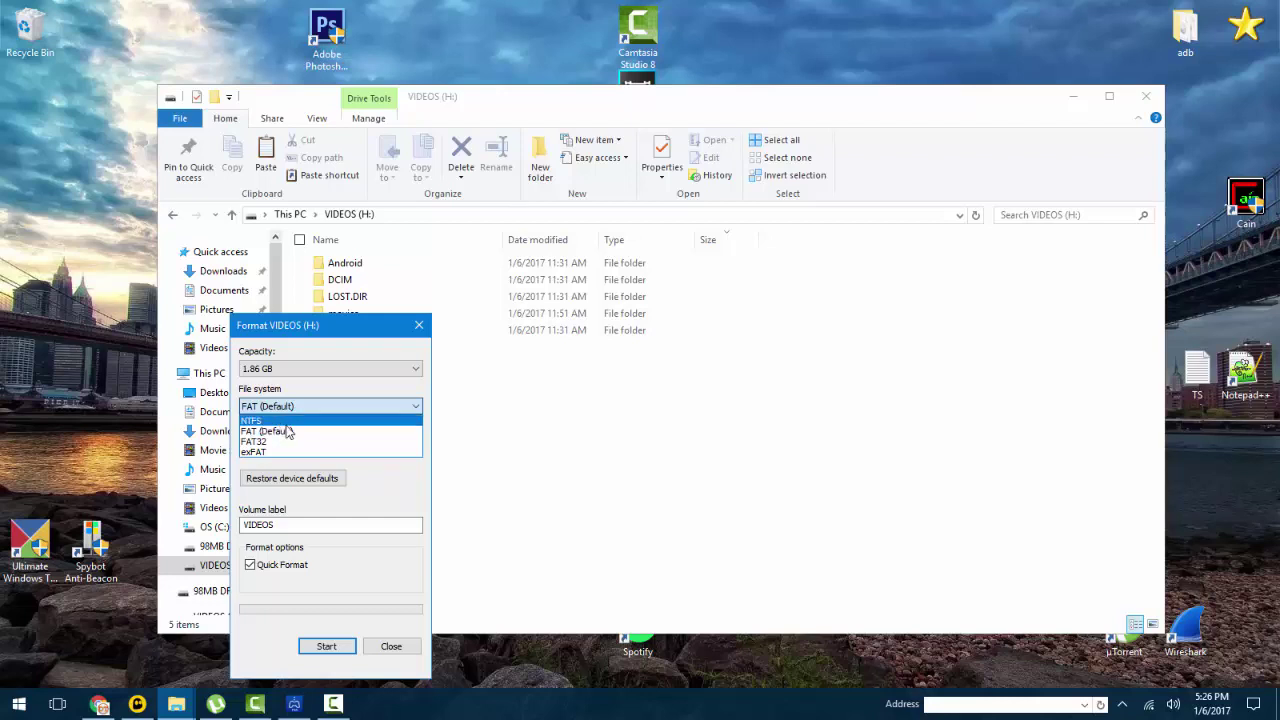
click(396, 651)
click(391, 646)
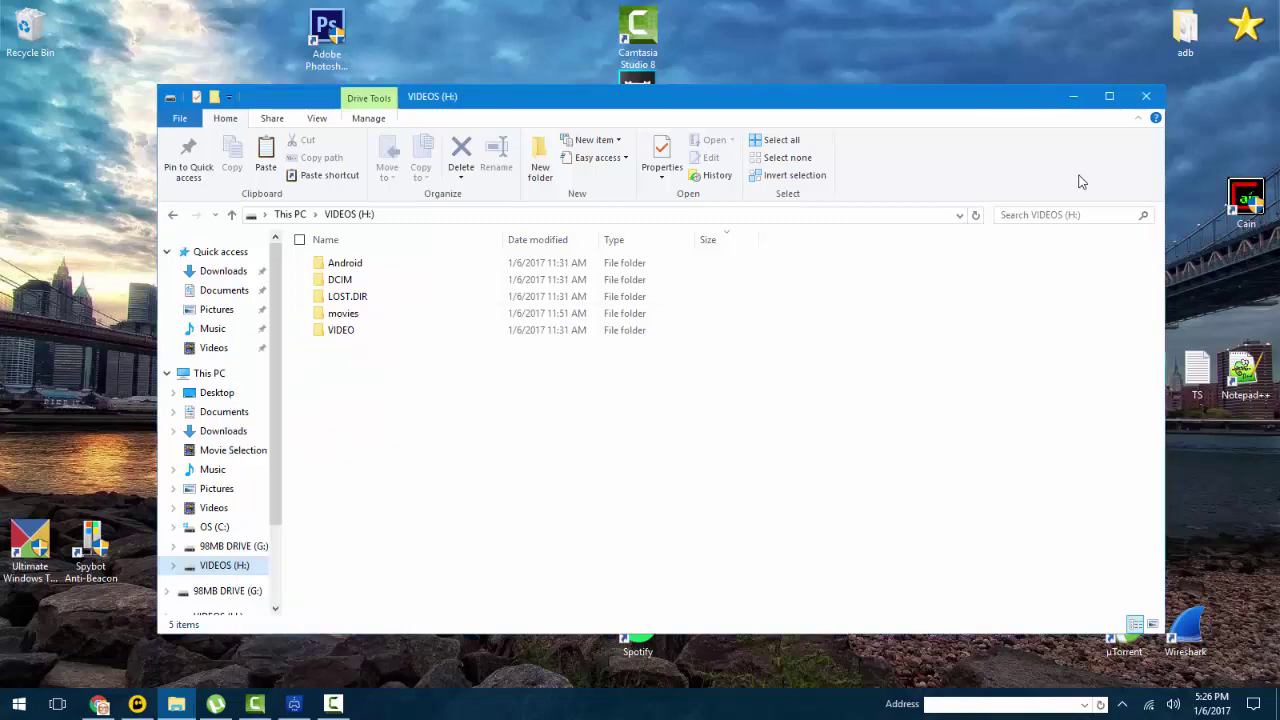
click(1146, 98)
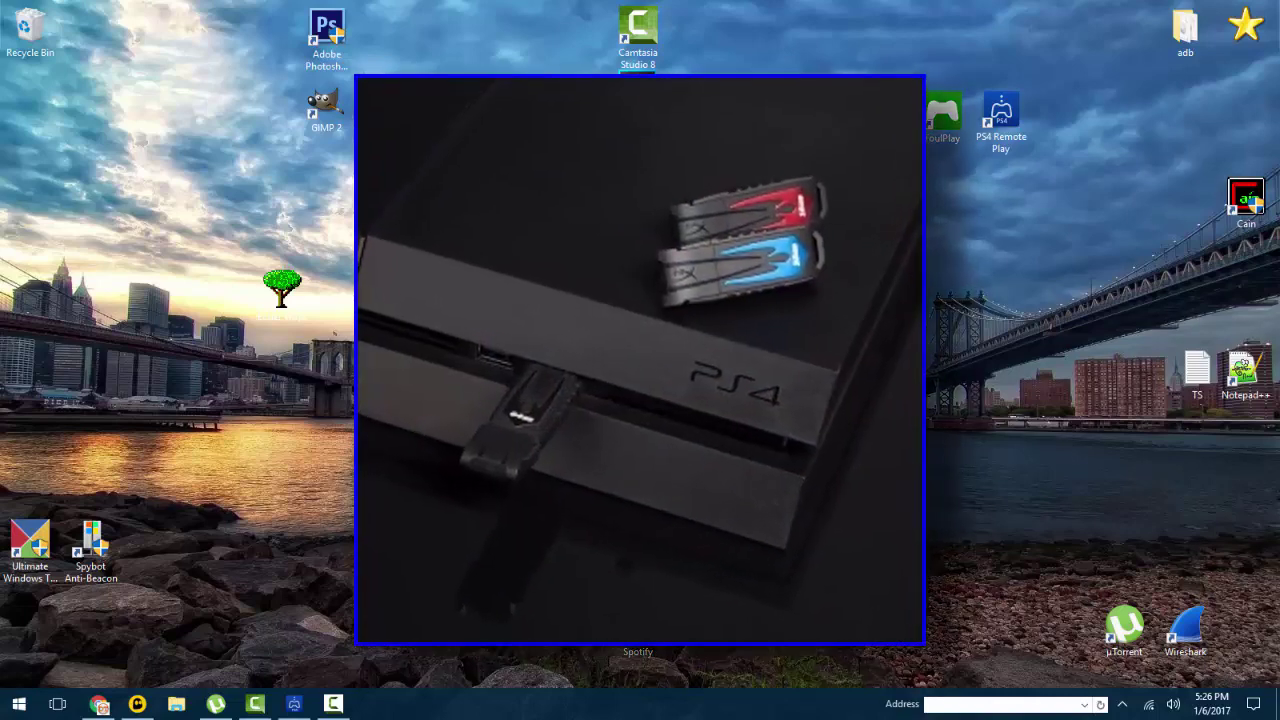
Restore the PS4 Remote Play window showing the Capture Gallery (All, 11.41 GB).
click(294, 704)
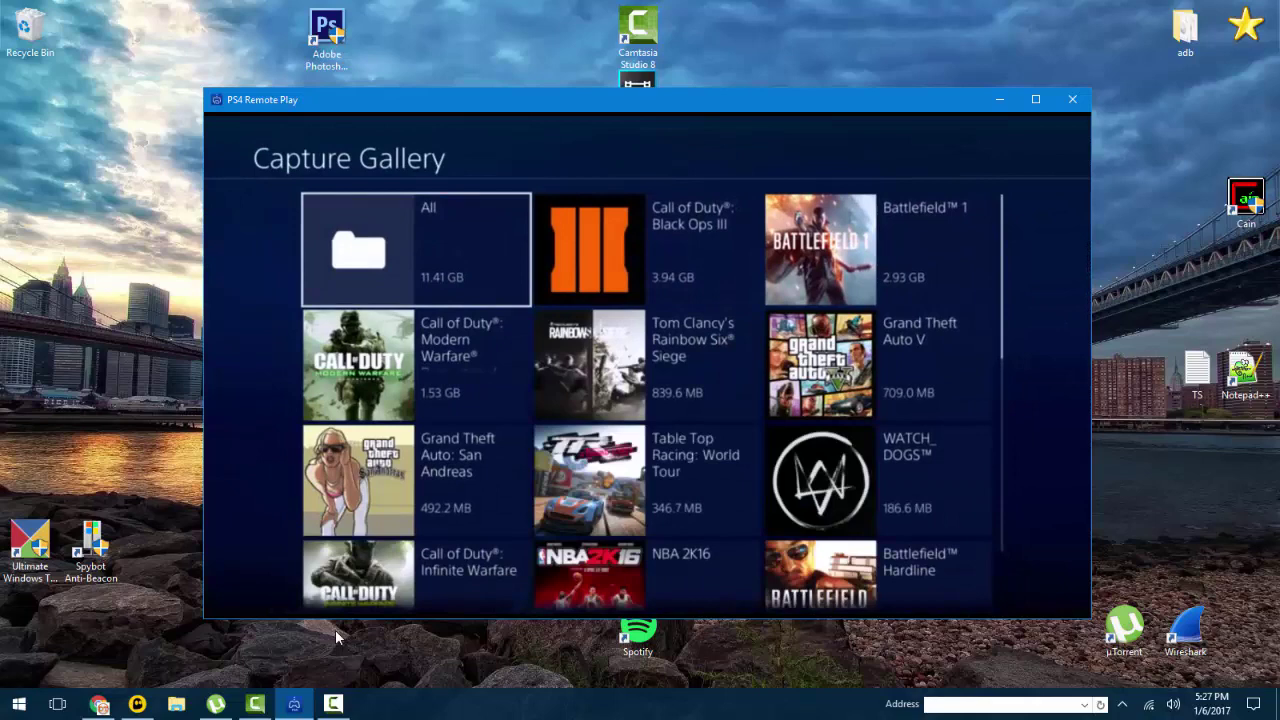
Open the Battlefield™ 1 captures and choose Copy to USB Storage Device from Options.
key(Right)
key(Right)
key(Return)
key(Right)
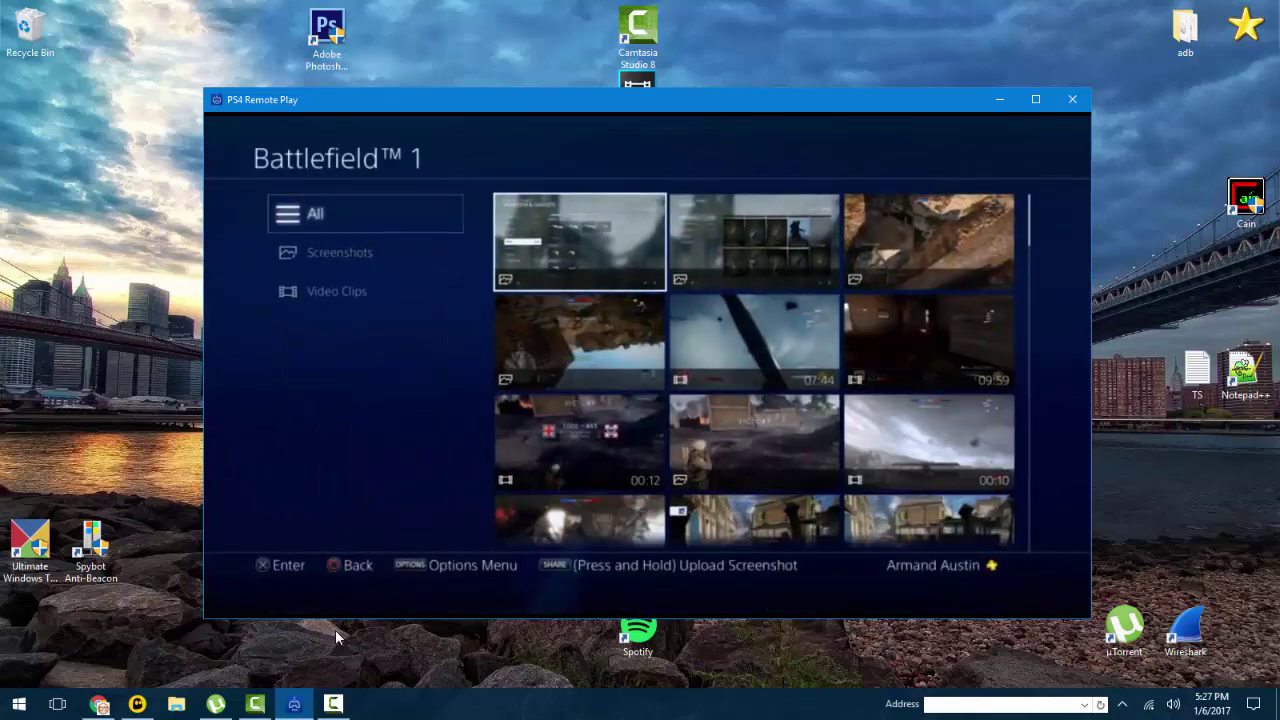
key(Down)
key(F1)
key(Up)
key(Up)
key(Return)
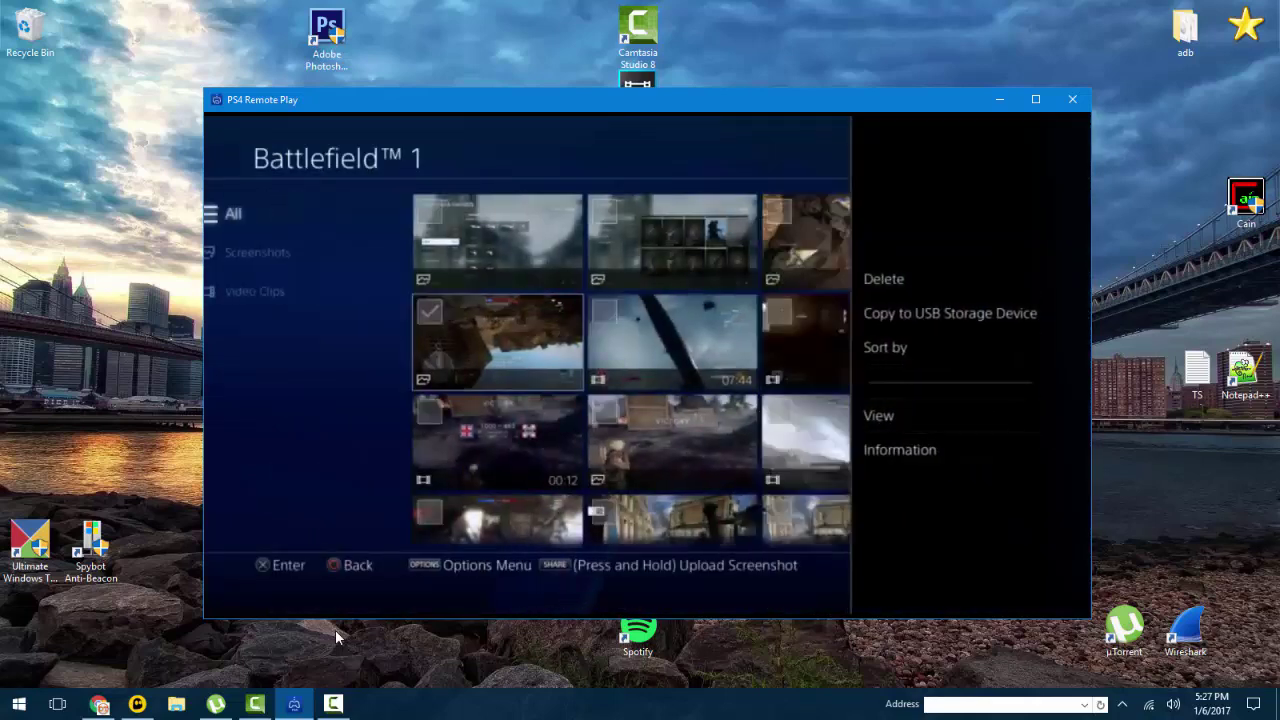
Copy the checked screenshot and the 00:12 video clip to the USB drive.
key(Left)
key(Down)
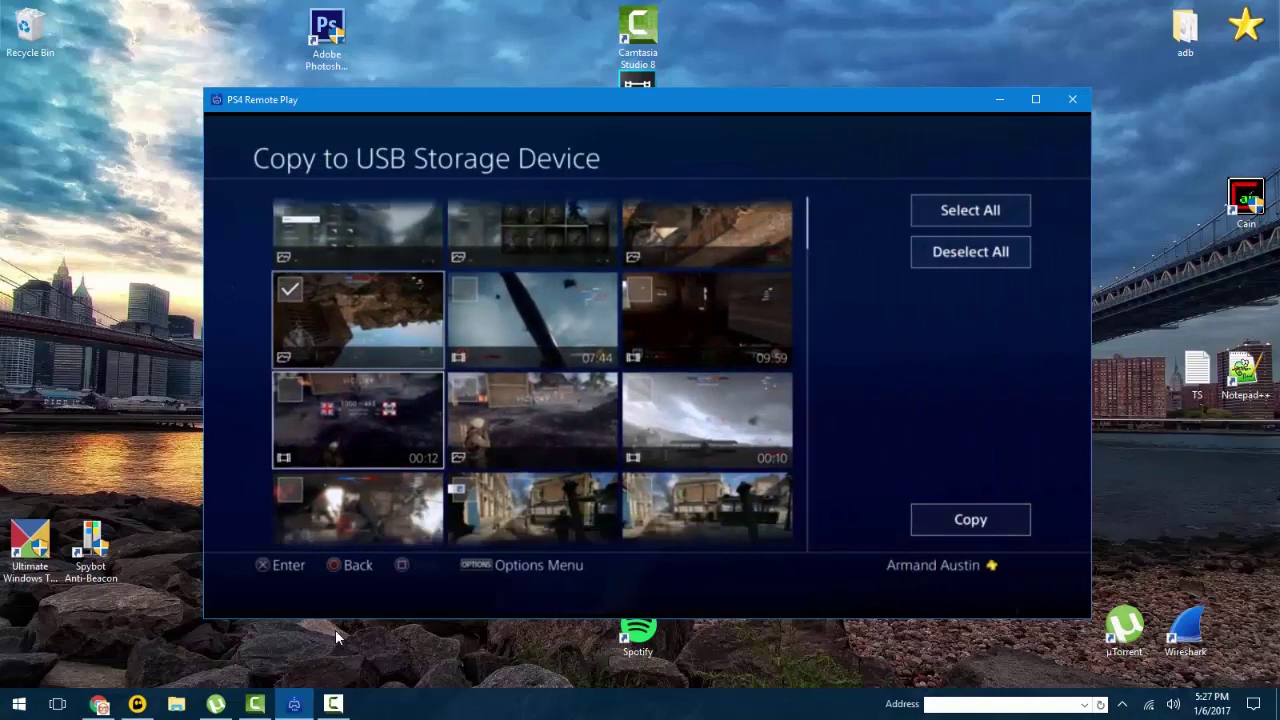
key(Return)
key(Right)
key(Right)
key(Right)
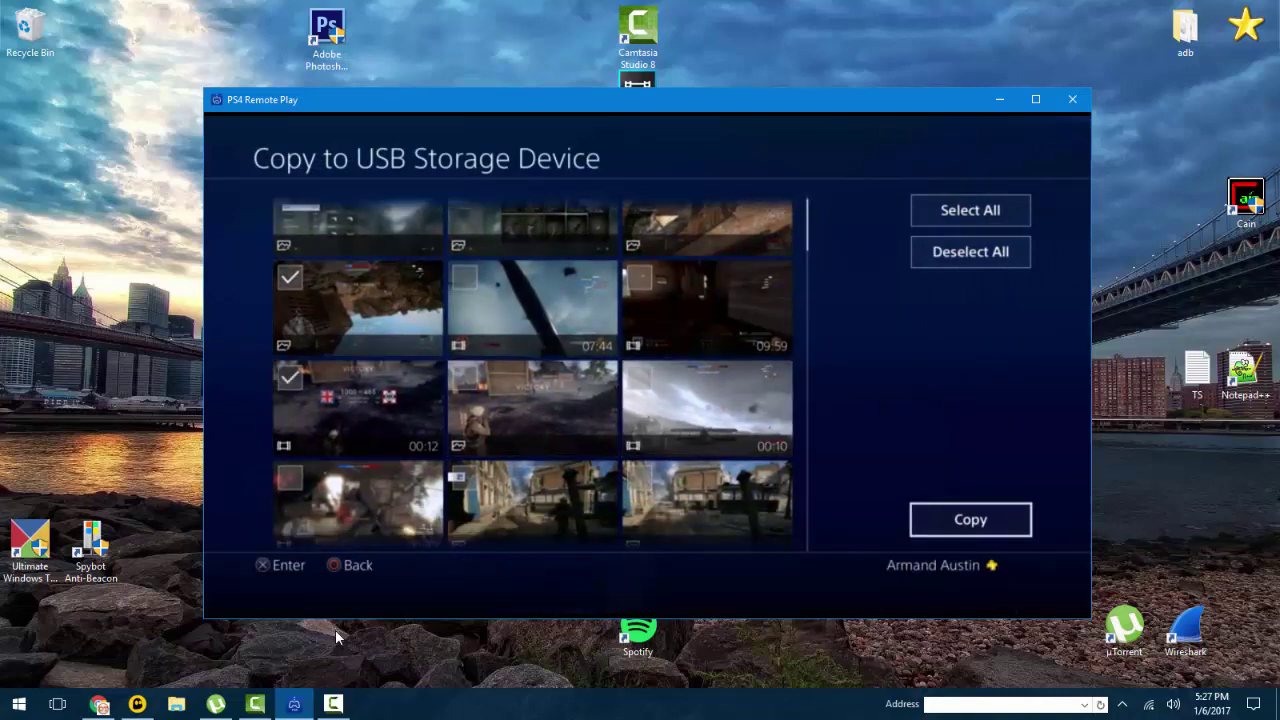
key(Return)
key(Return)
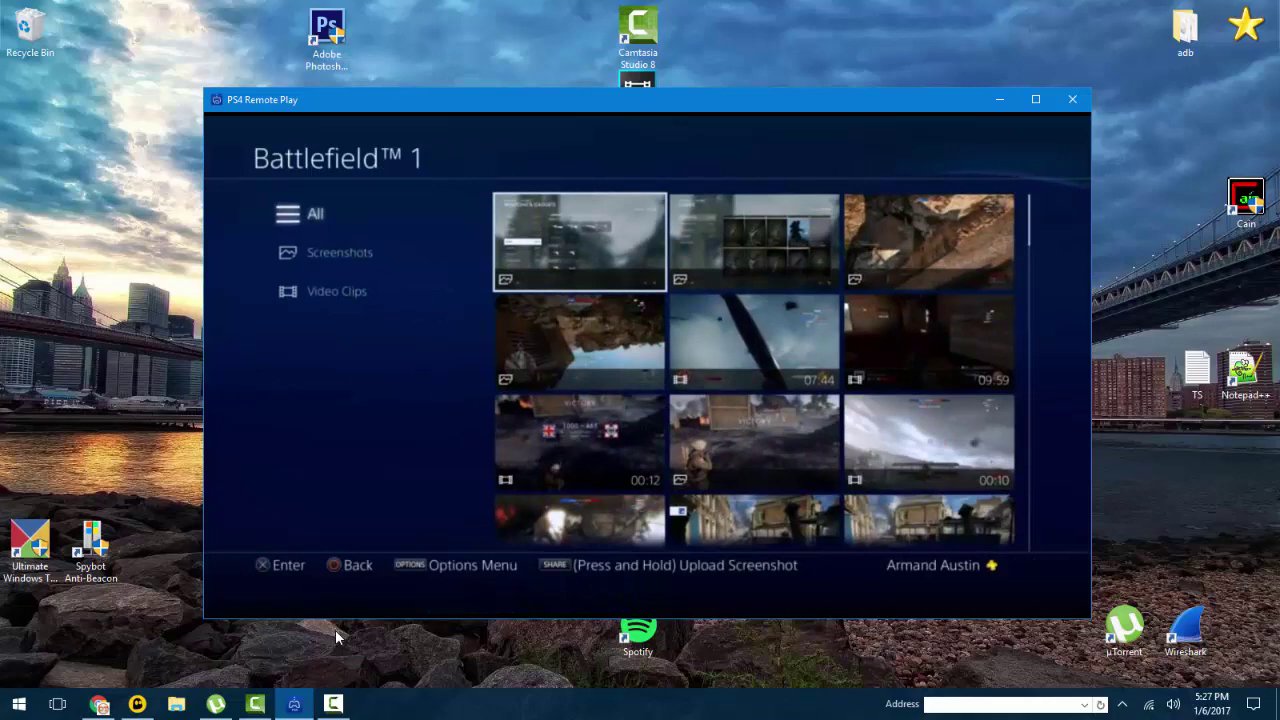
Back out of the Capture Gallery to the PS4 home screen.
key(Left)
key(Escape)
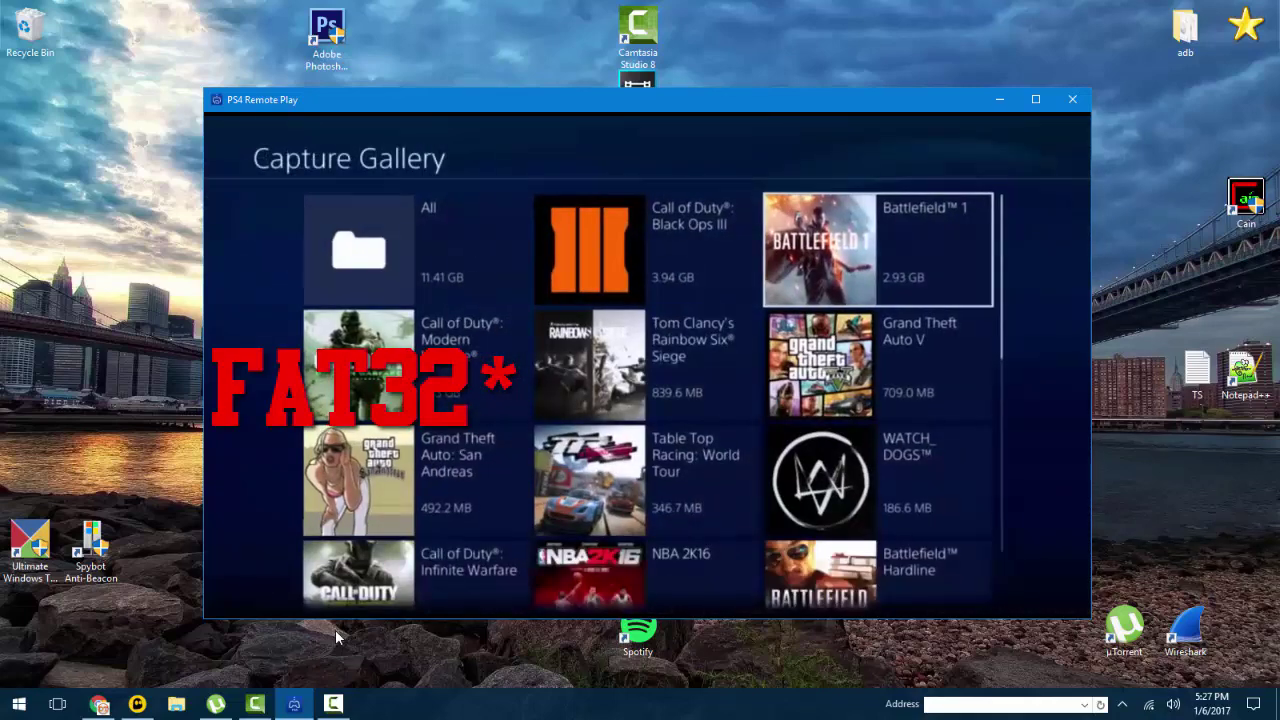
key(Escape)
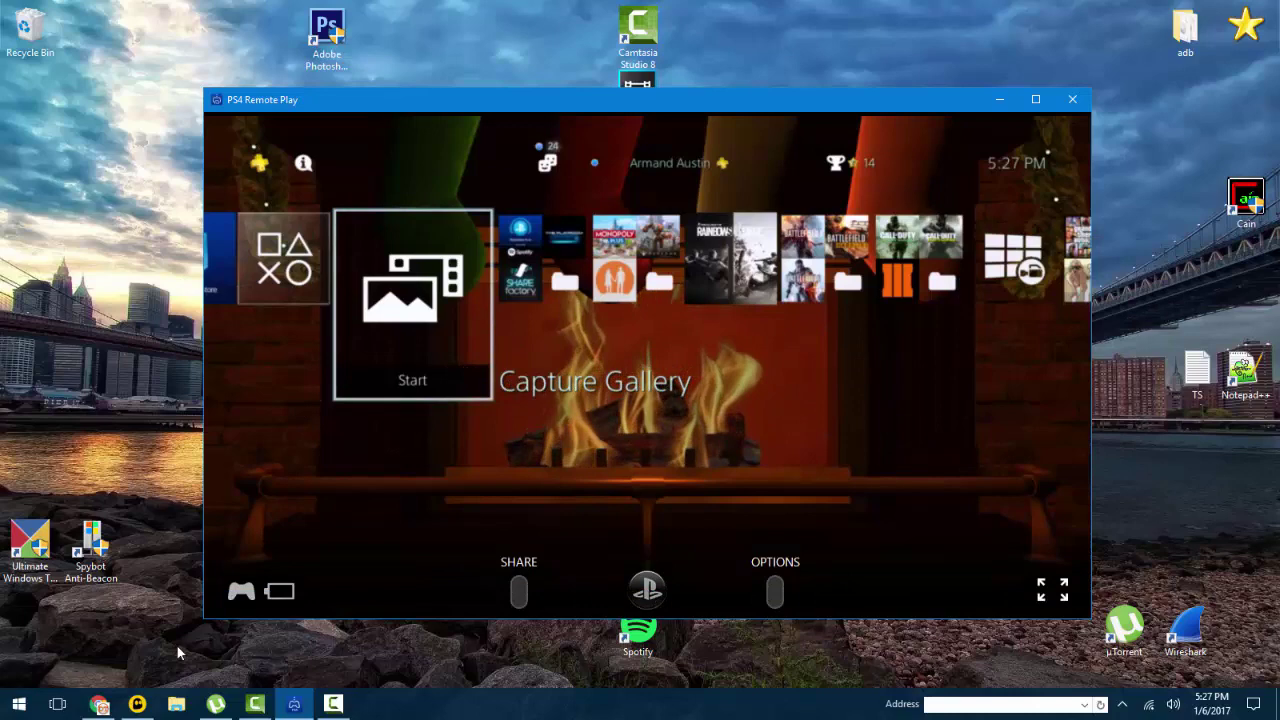
Browse to VIDEOS (H:)\PS4\SHARE\Screenshots\Battlefield™ 1 and open the PNG screenshot in Photos.
click(177, 703)
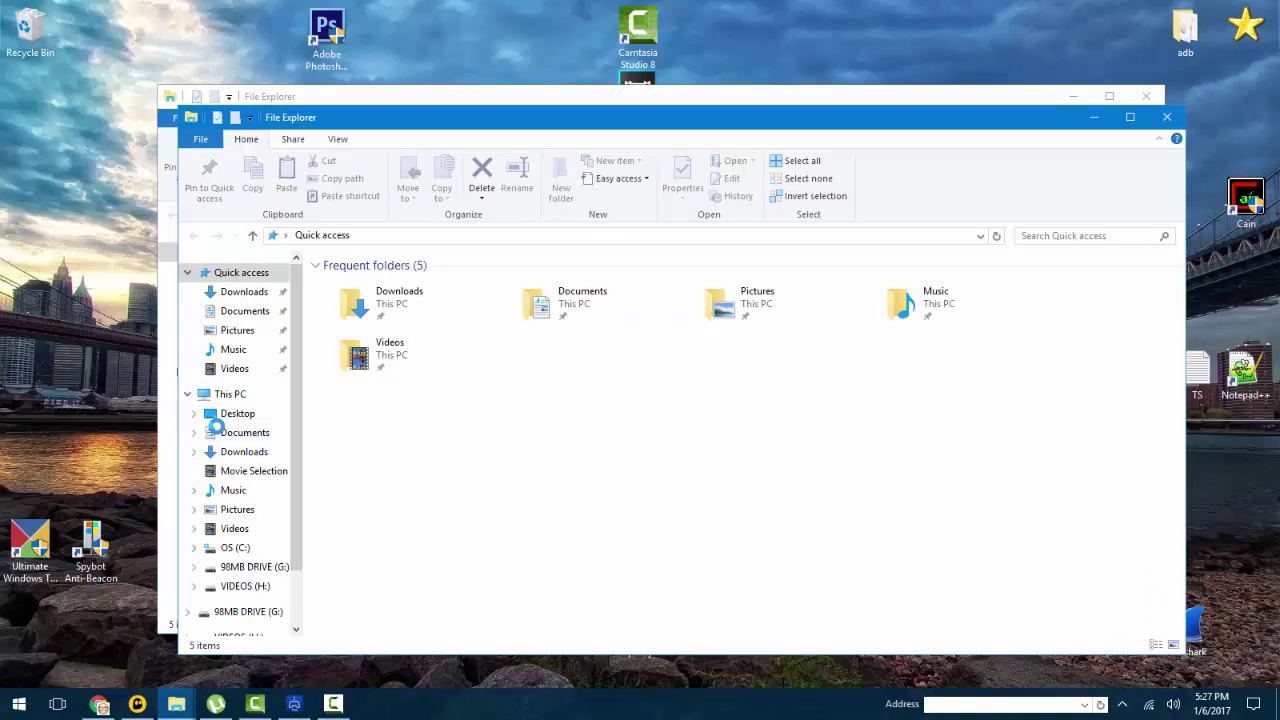
key(Down)
key(Down)
key(Down)
key(Down)
key(Down)
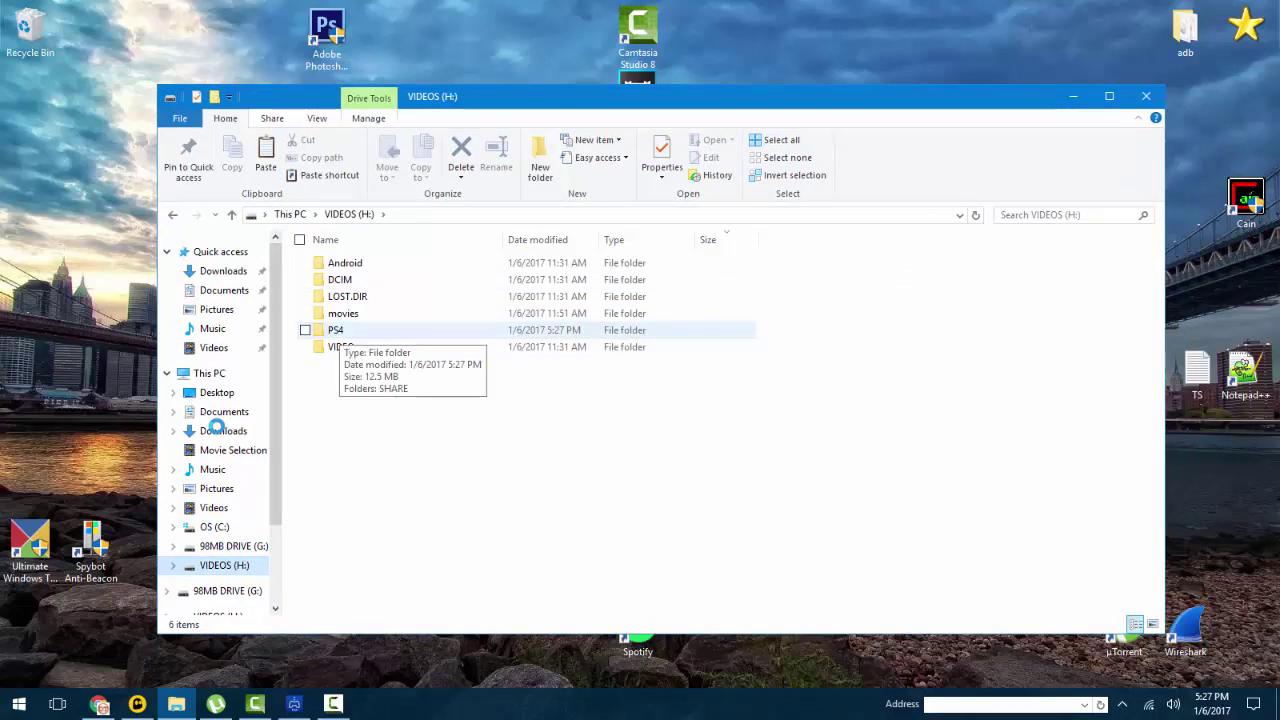
double_click(335, 330)
key(Return)
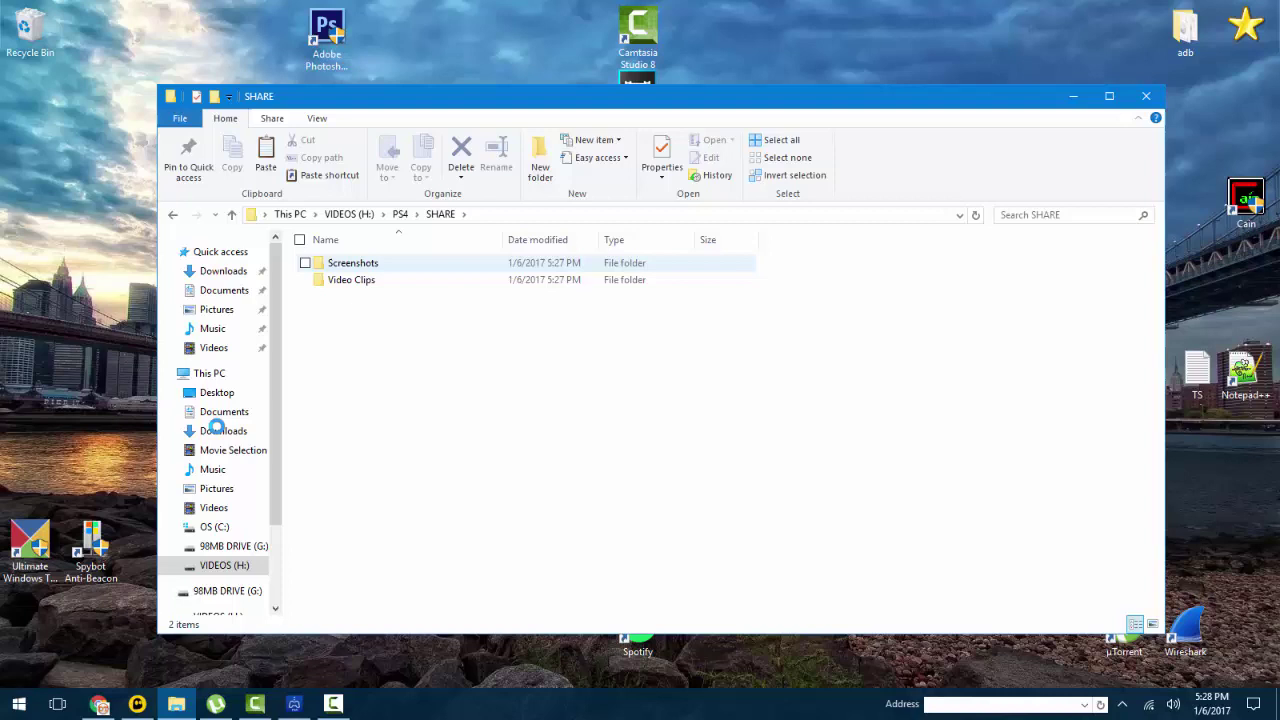
double_click(352, 262)
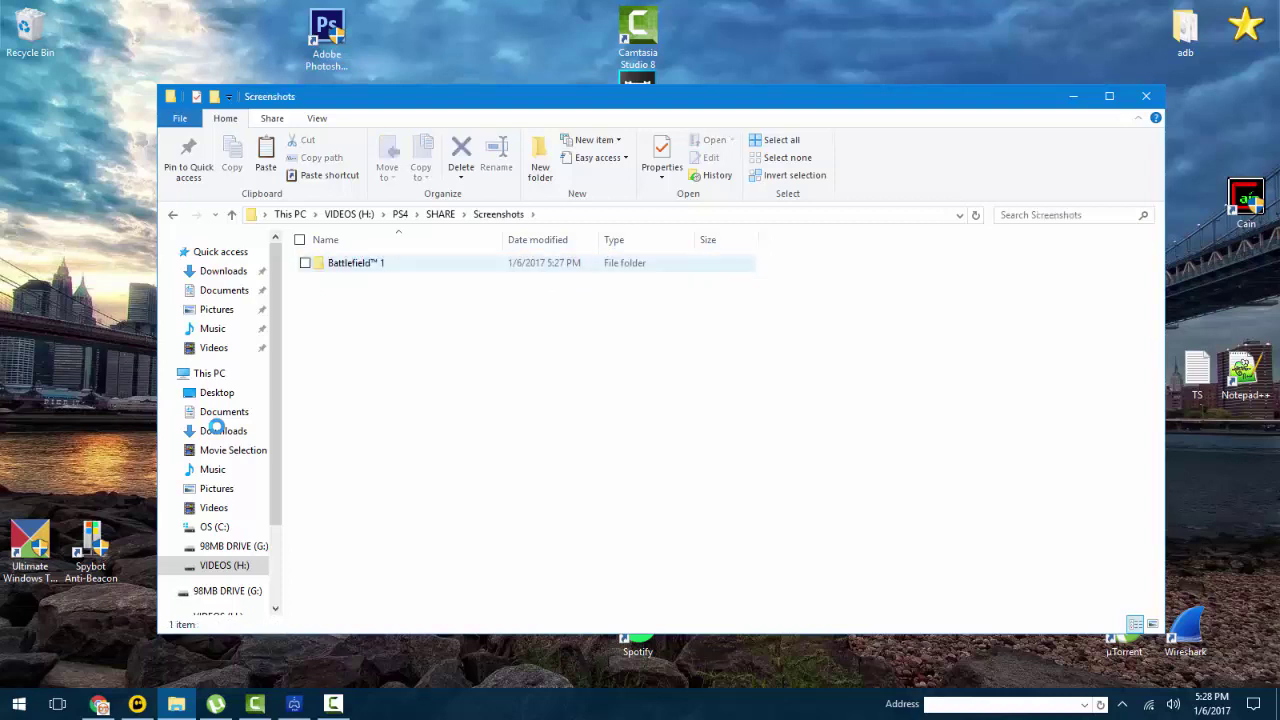
key(Return)
key(Down)
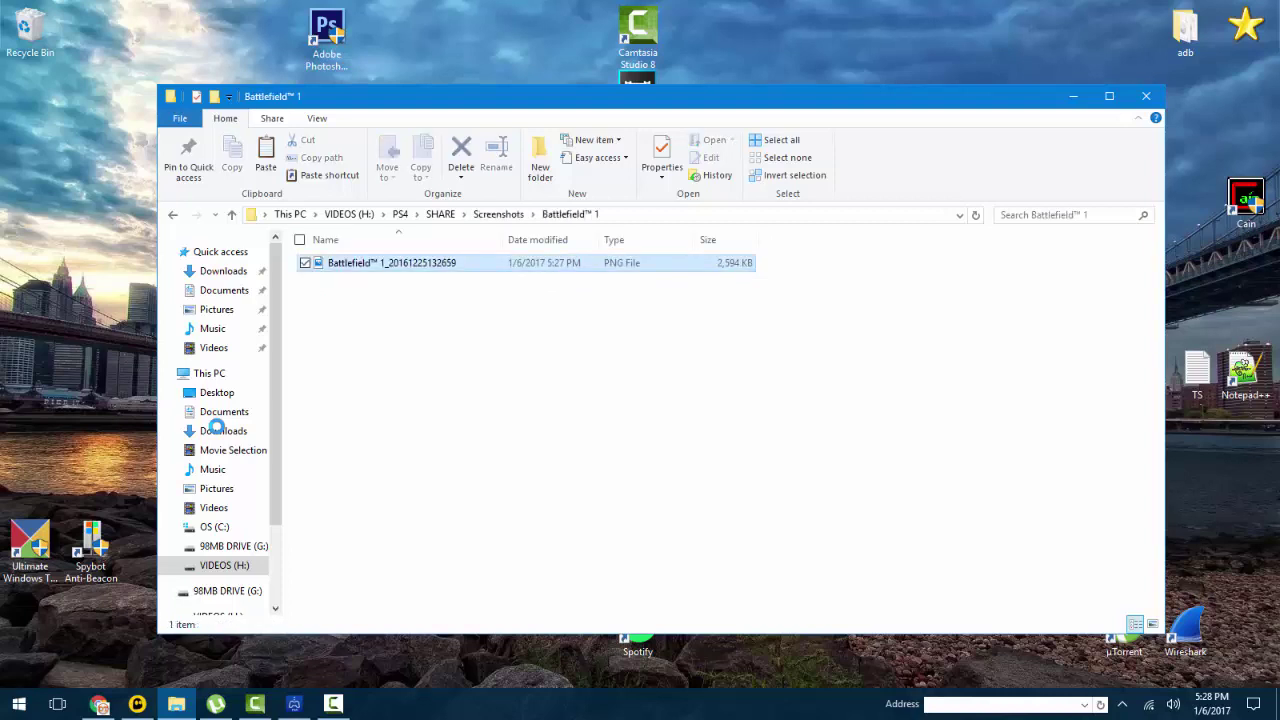
key(Return)
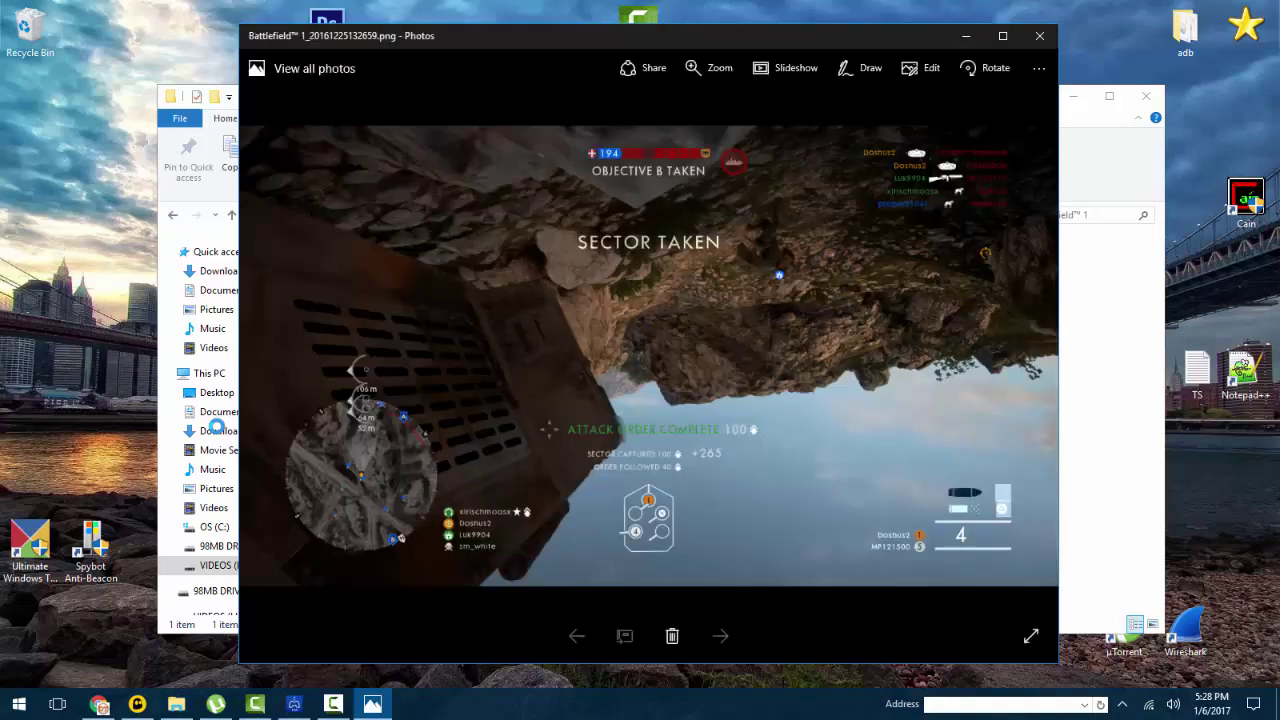
Close Photos and copy the Battlefield™ 1 PNG screenshot file.
key(alt+F4)
key(shift+F10)
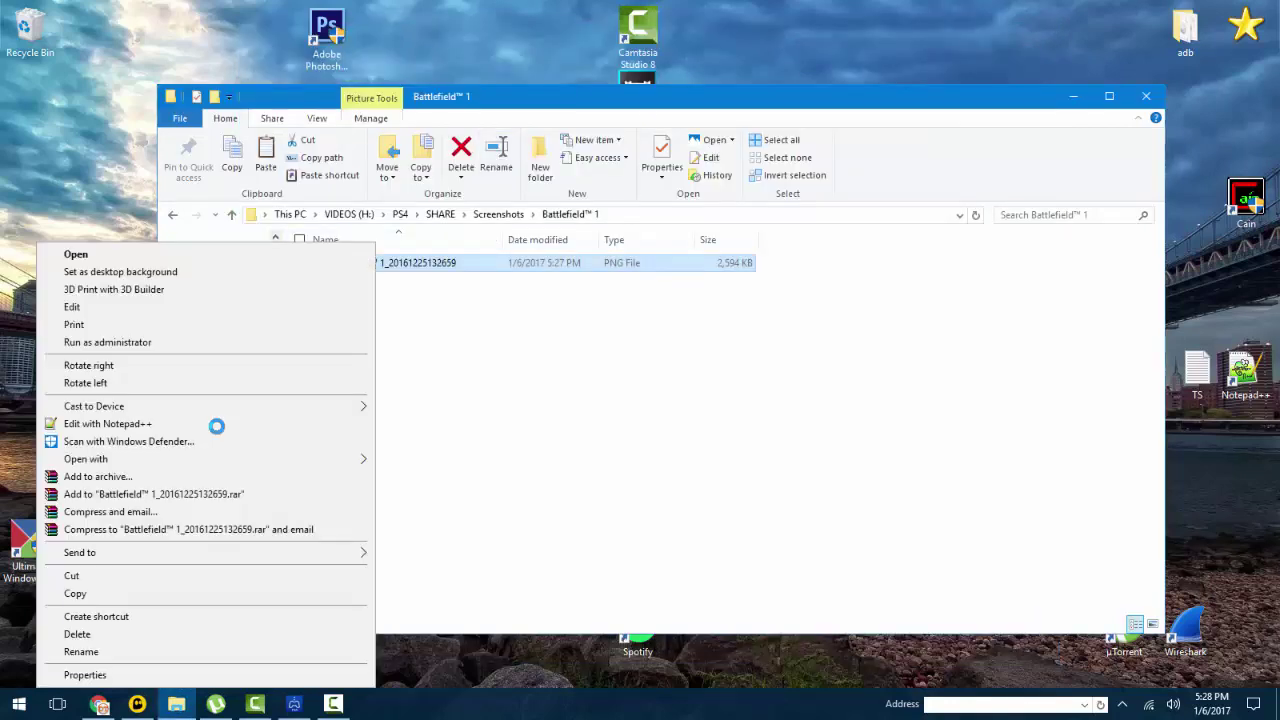
key(Down)
key(Down)
key(Down)
key(Return)
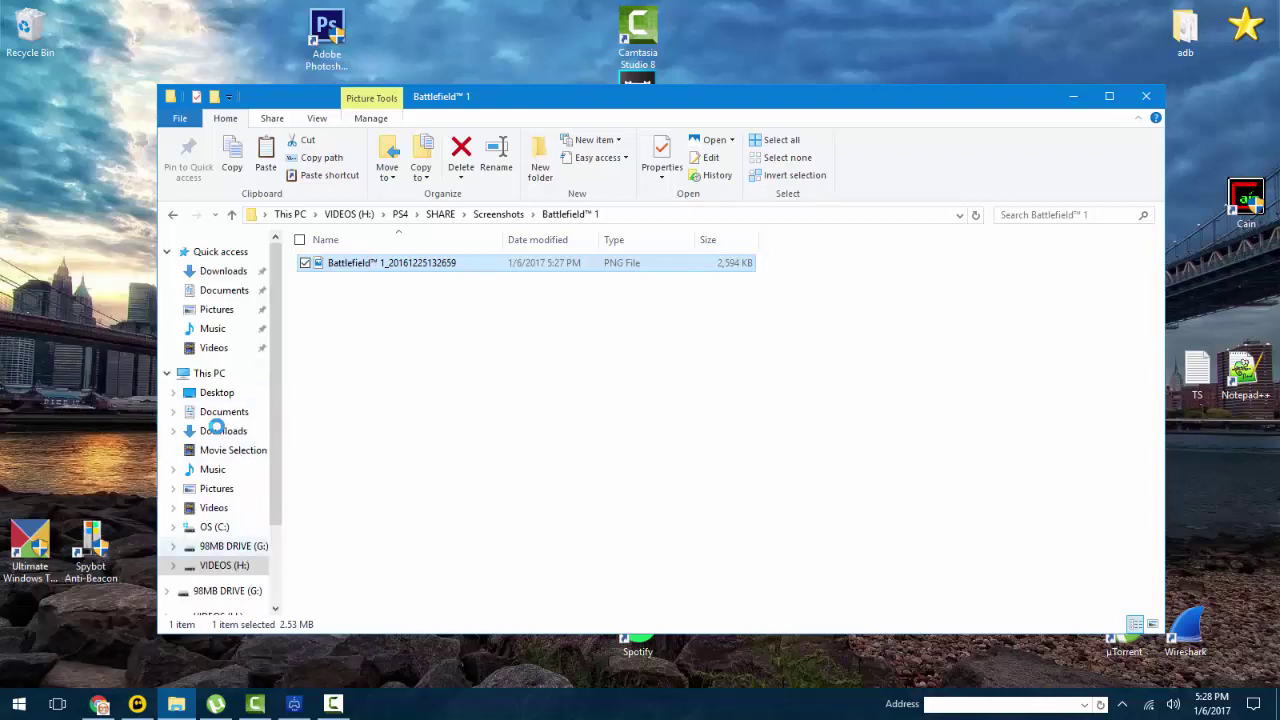
key(Up)
key(Up)
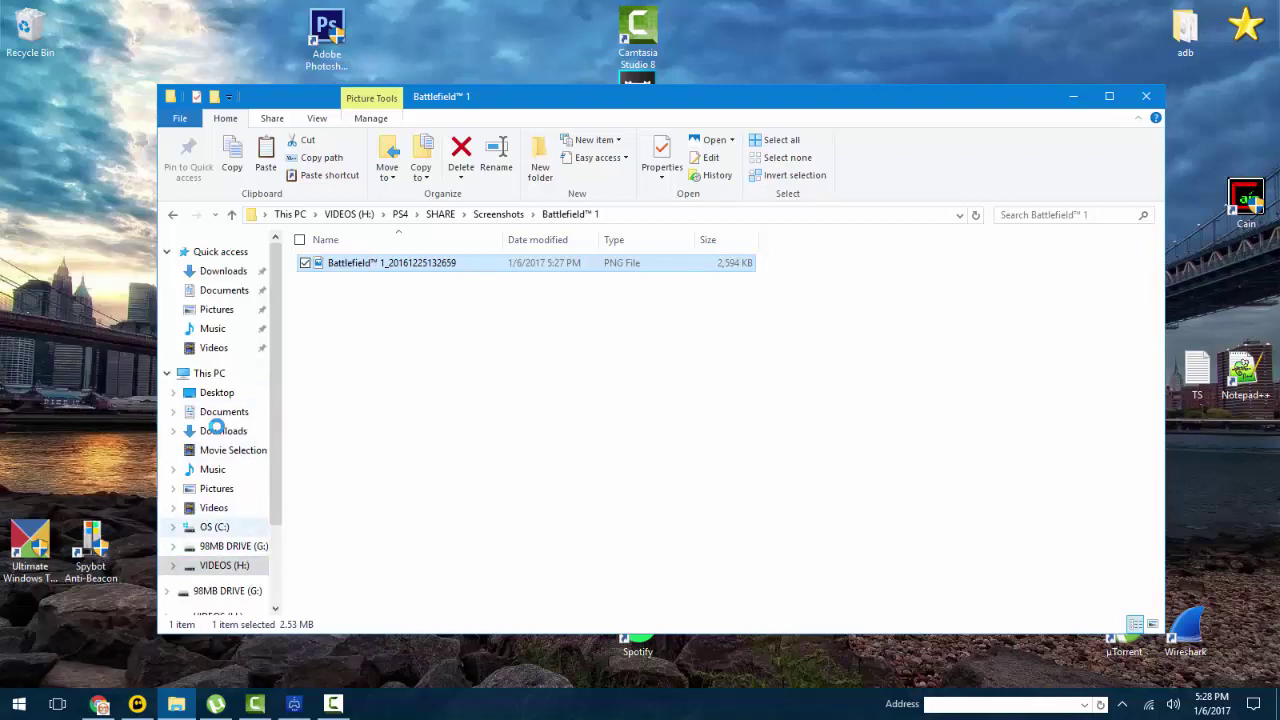
key(Down)
key(Down)
Play the Battlefield™ 1 MP4 clip from SHARE\Video Clips, then return to Video Clips.
key(alt+Up)
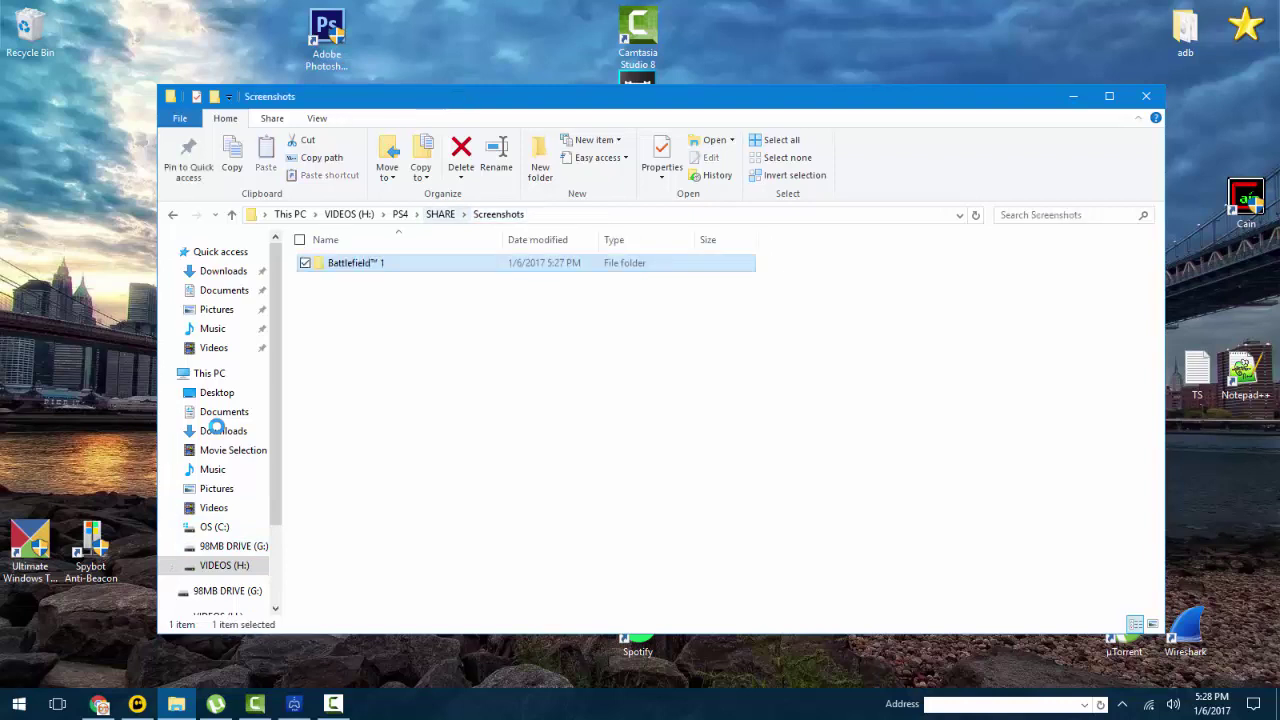
key(alt+Up)
key(Down)
key(Return)
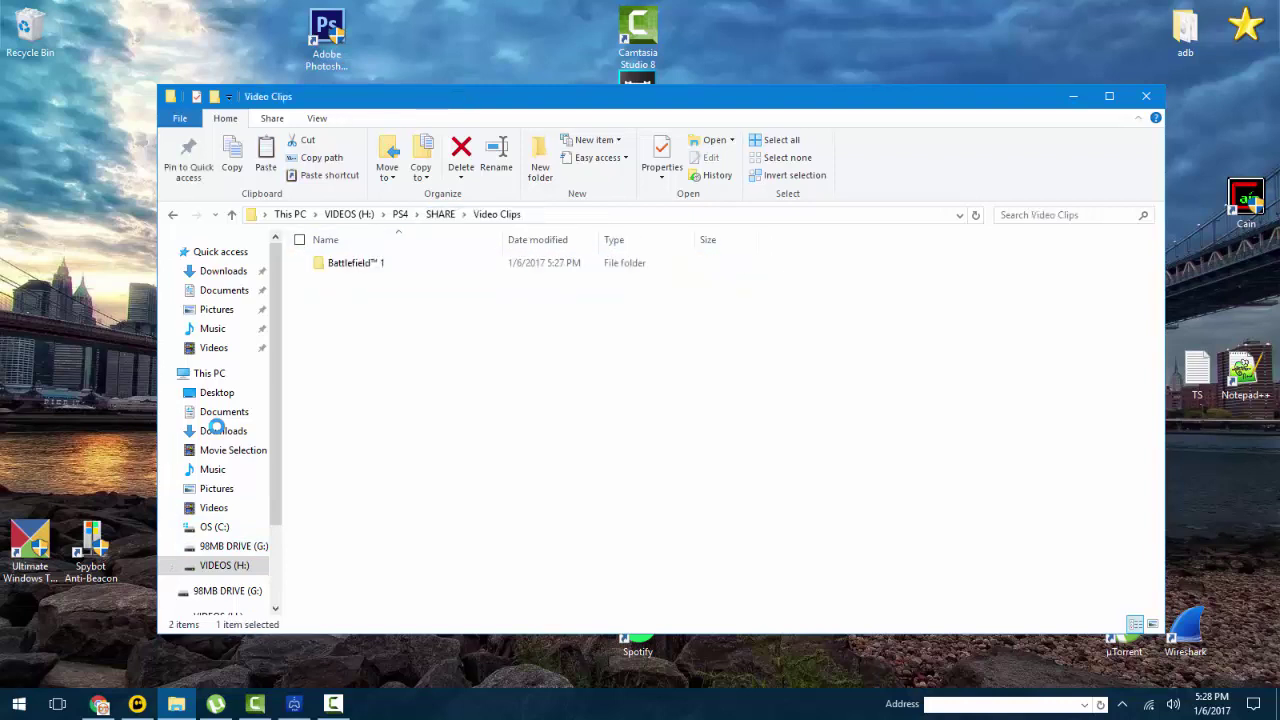
key(Down)
key(Return)
key(Down)
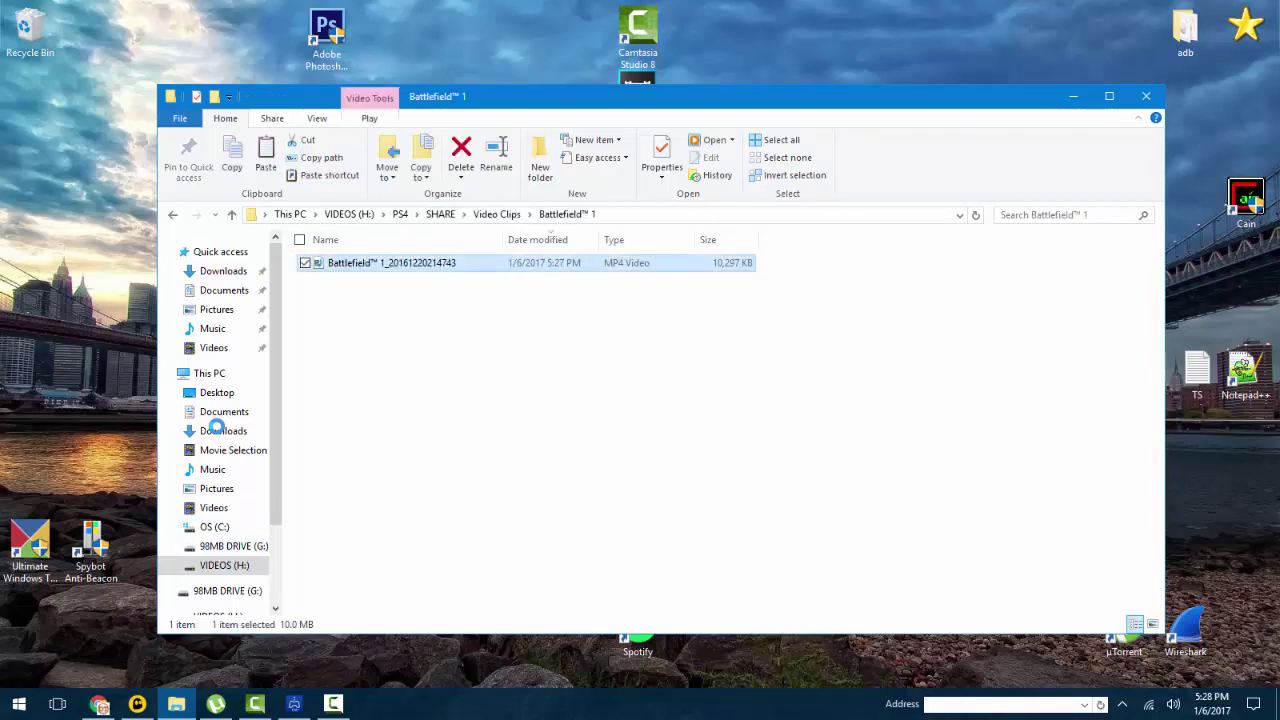
key(Return)
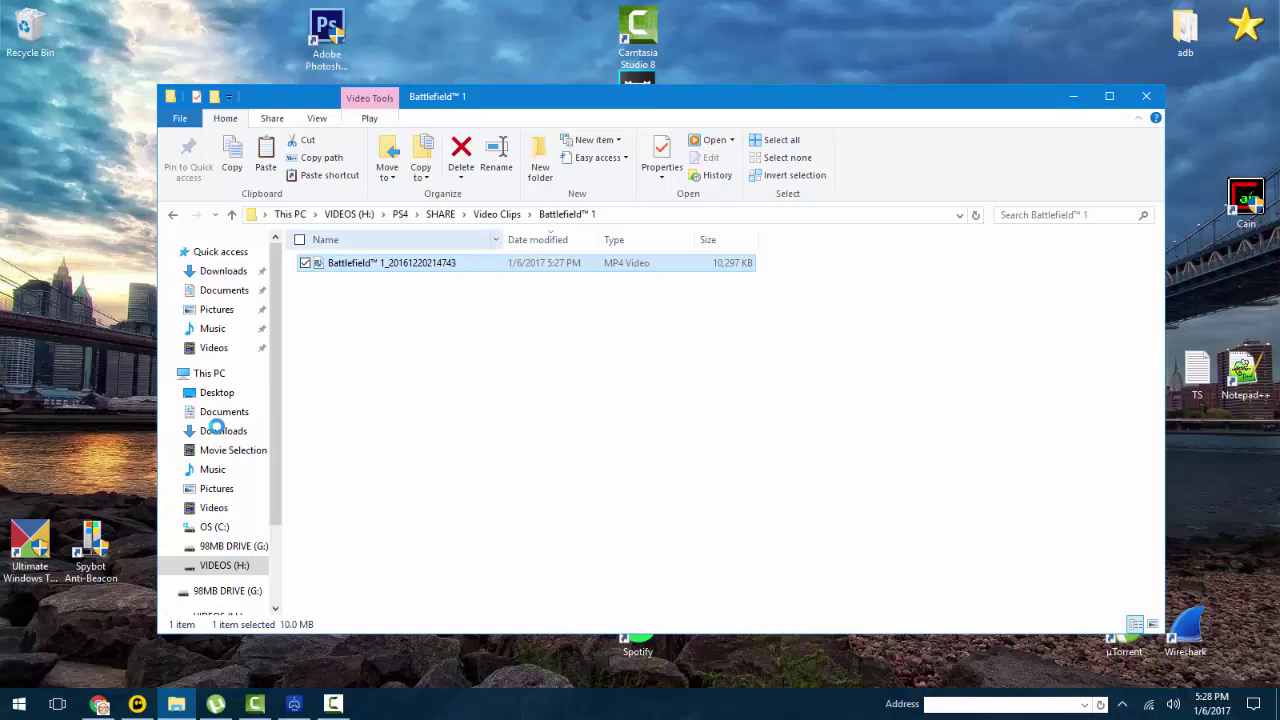
click(497, 214)
Go back up through SHARE to the PS4 folder via the address bar breadcrumb.
click(440, 214)
click(400, 214)
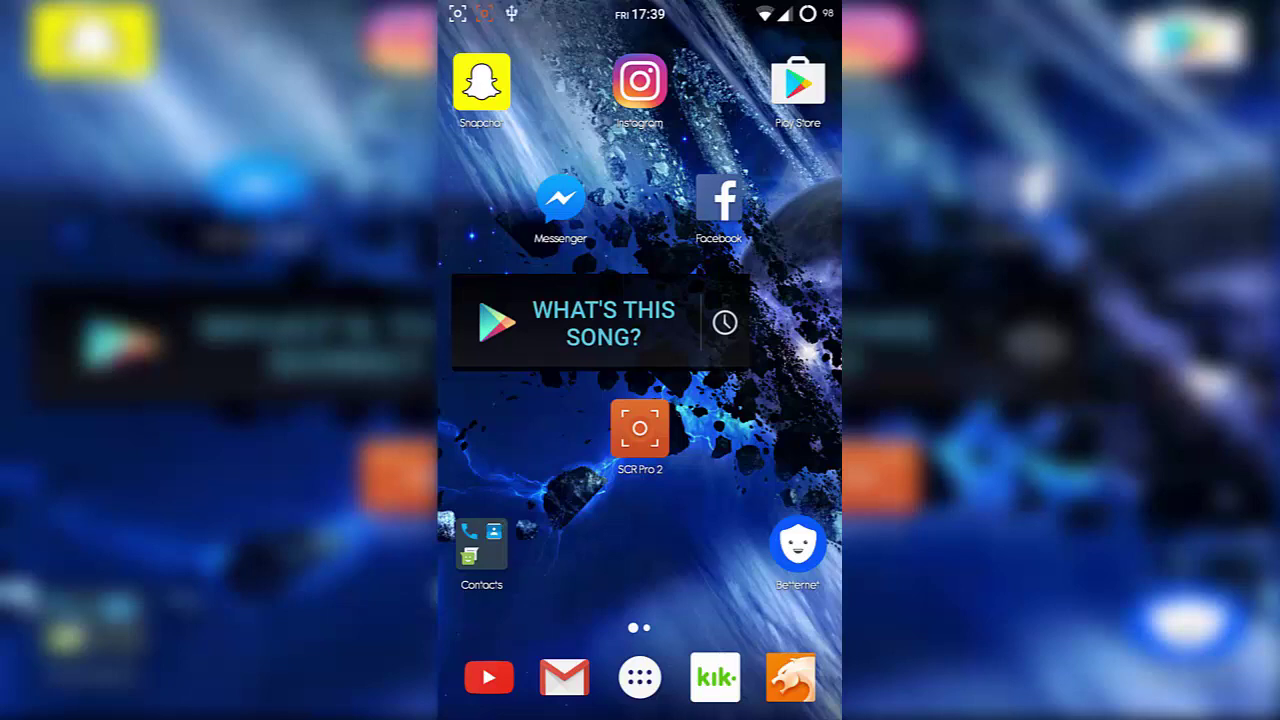
Check the USB drive notification, then launch File Manager from the app drawer.
drag(640, 5, 640, 400)
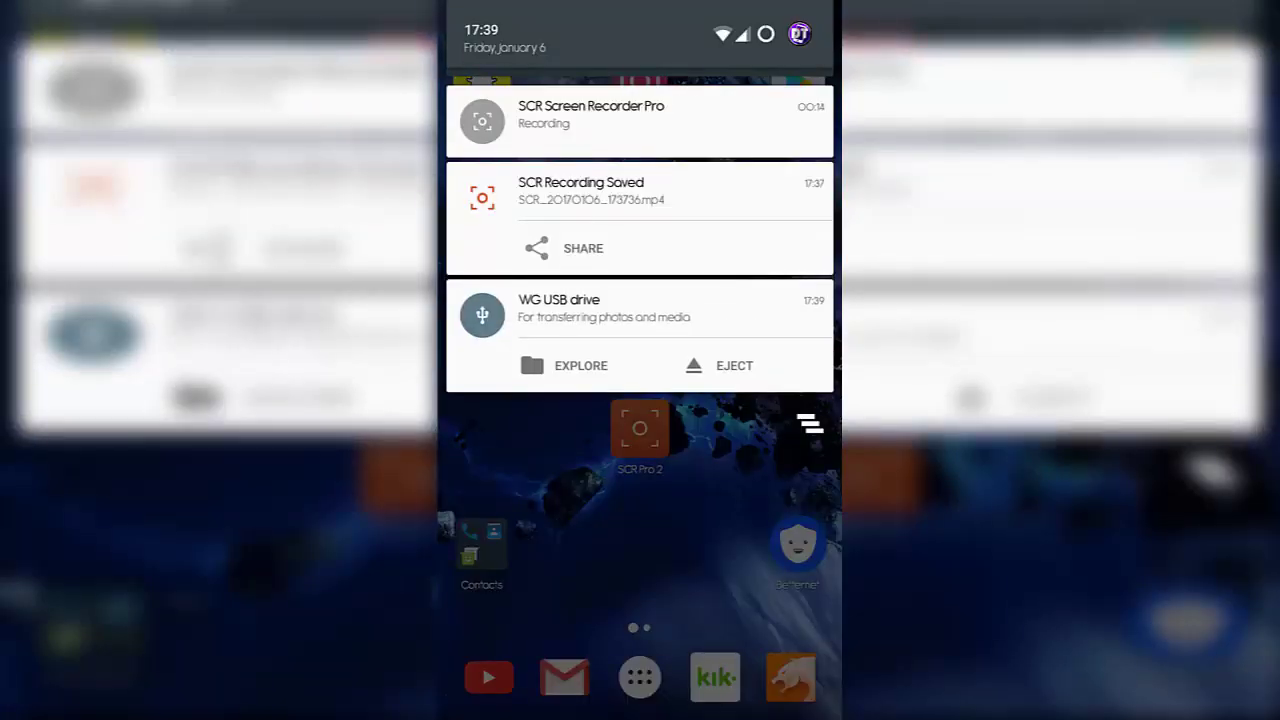
drag(640, 400, 640, 60)
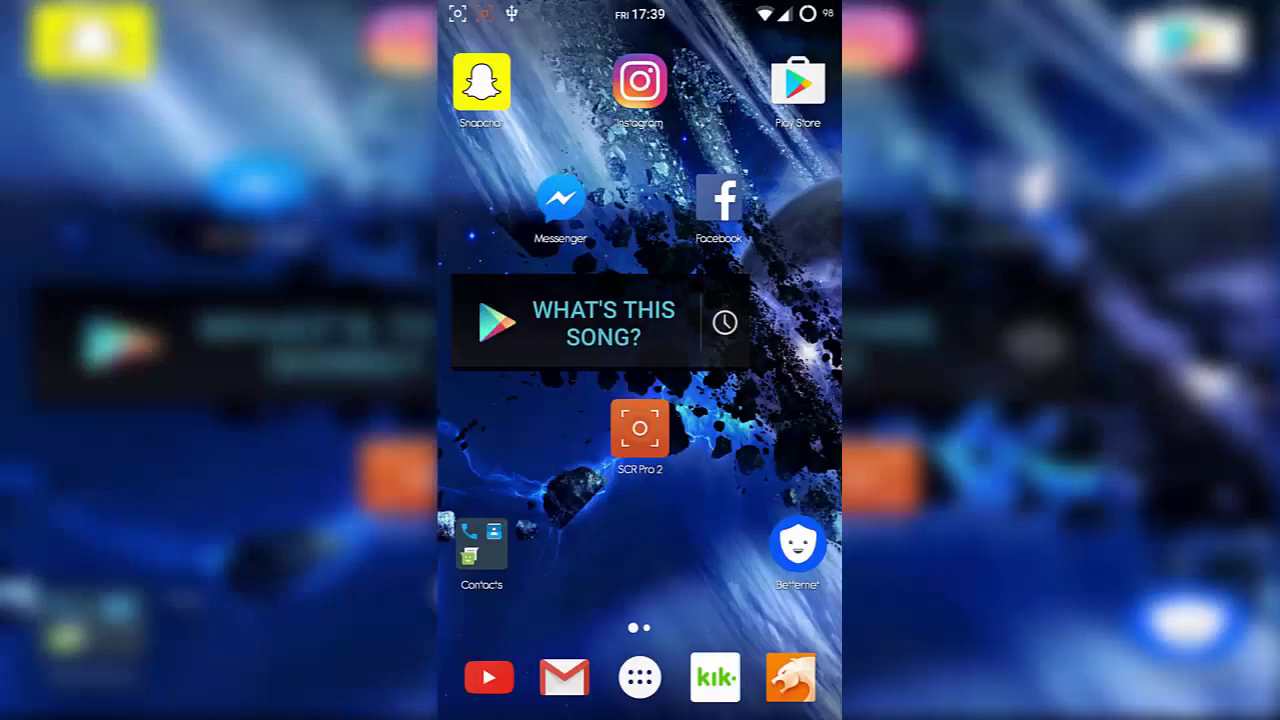
click(640, 677)
scroll(640, 400, down, 3)
click(612, 508)
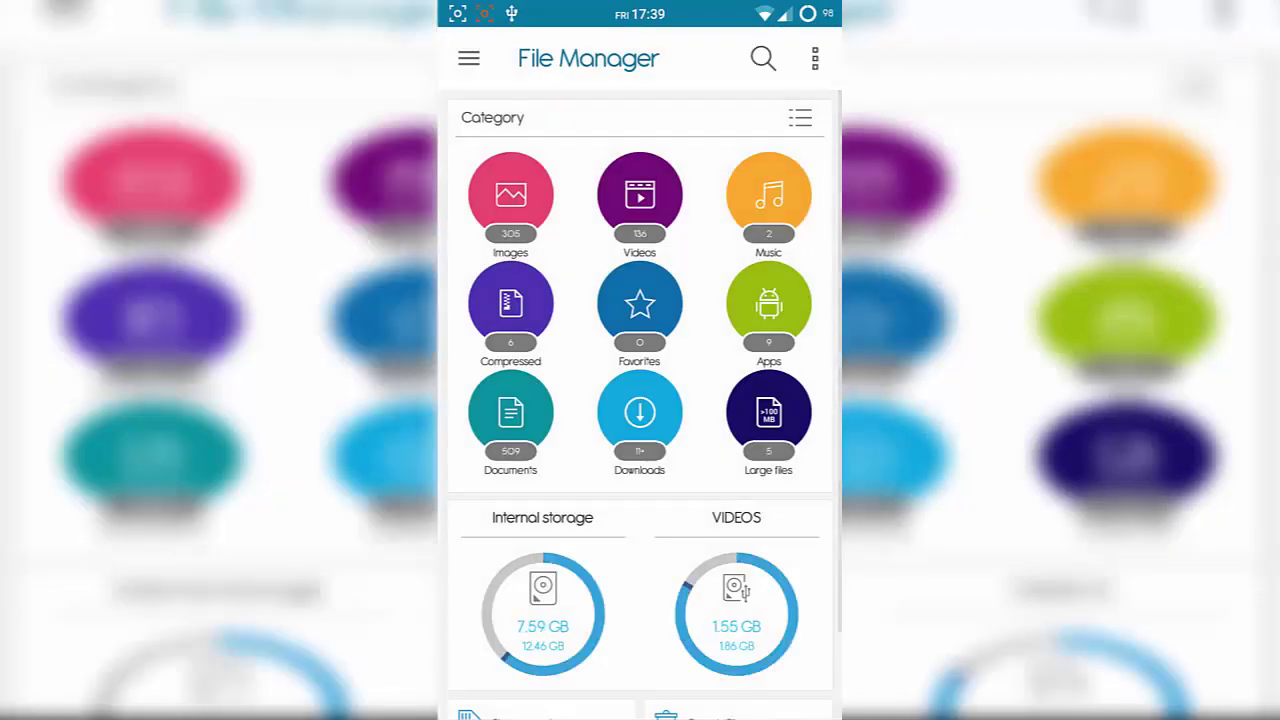
Browse the VIDEOS drive to PS4 > SHARE > Screenshots and select the Battlefield™ 1 PNG.
click(469, 58)
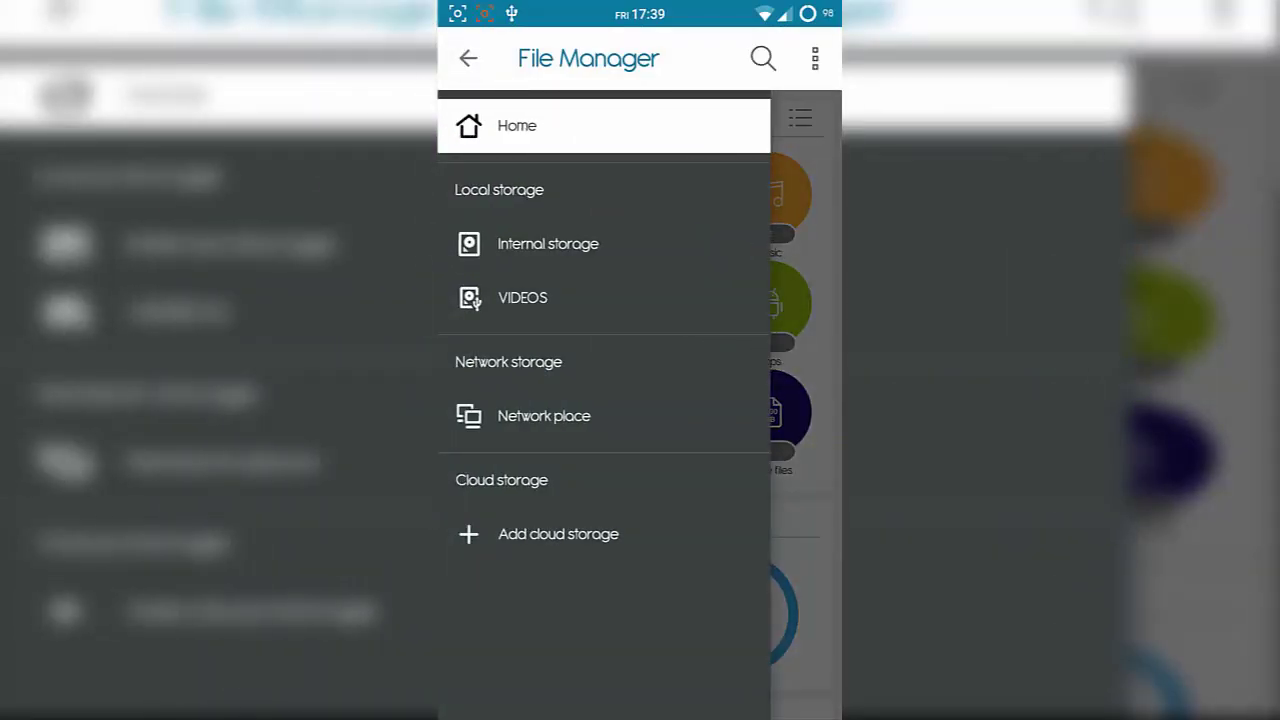
click(522, 297)
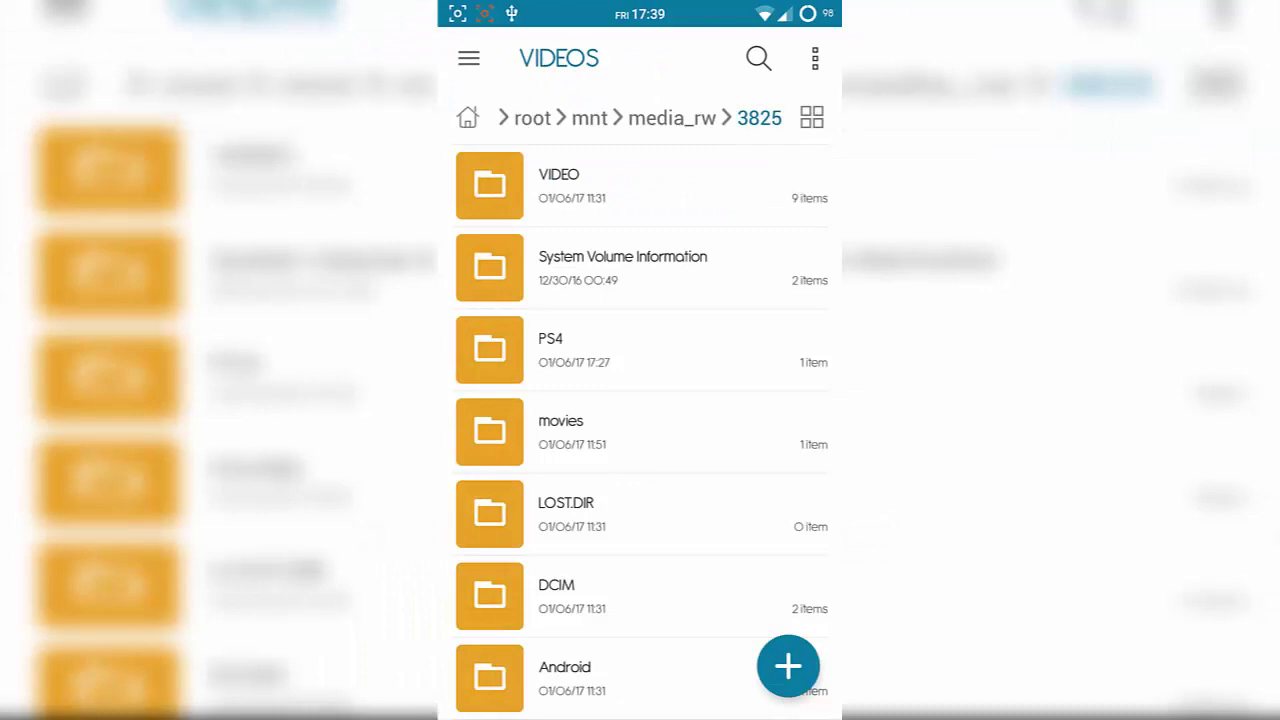
click(640, 350)
click(620, 186)
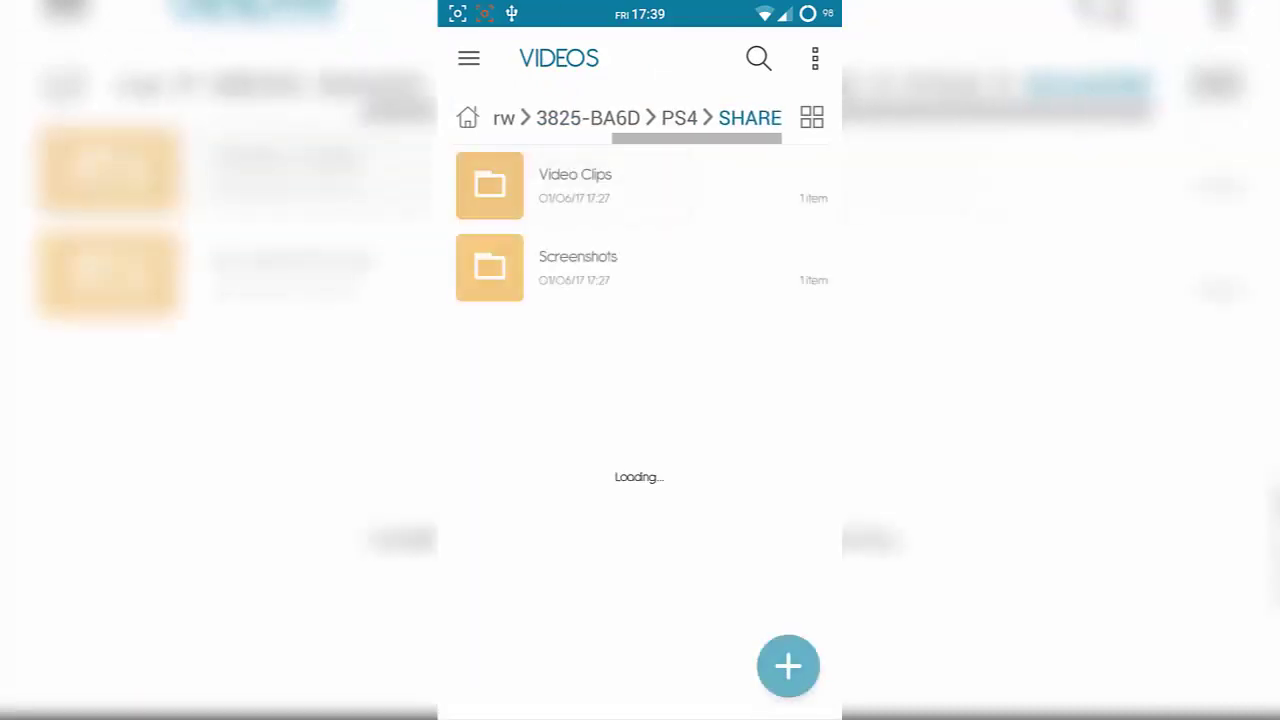
click(620, 267)
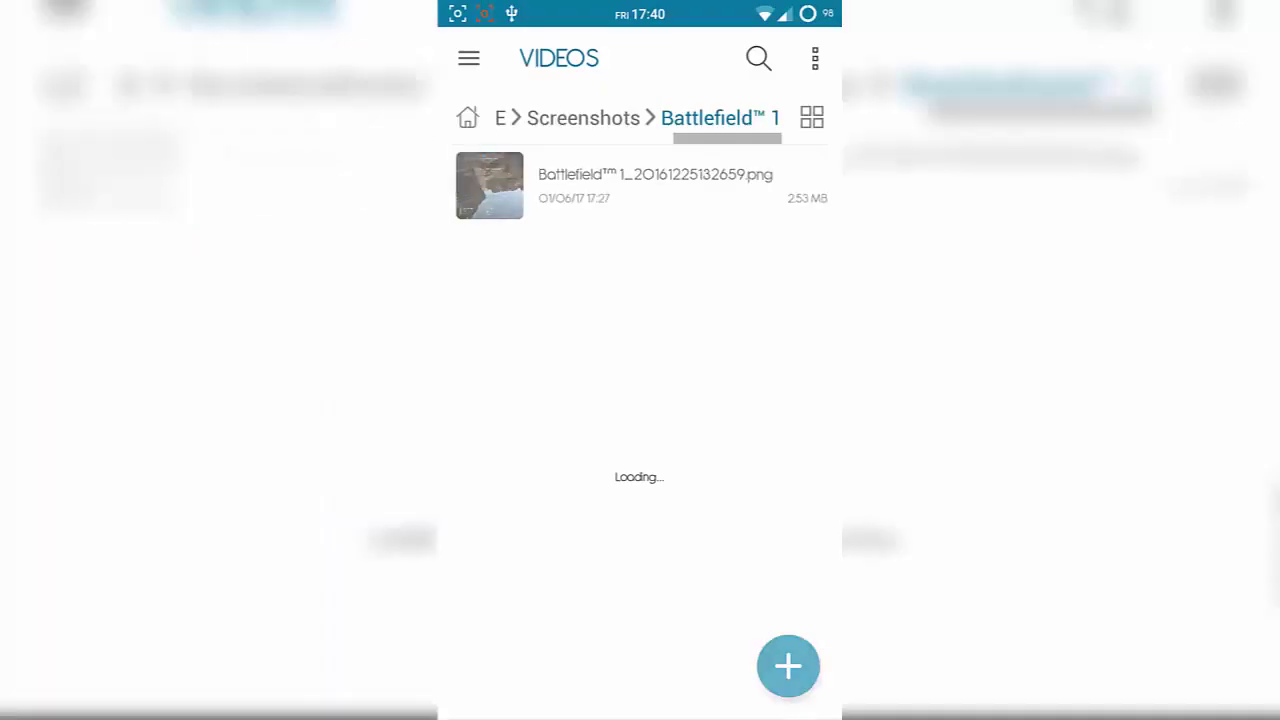
click(640, 186)
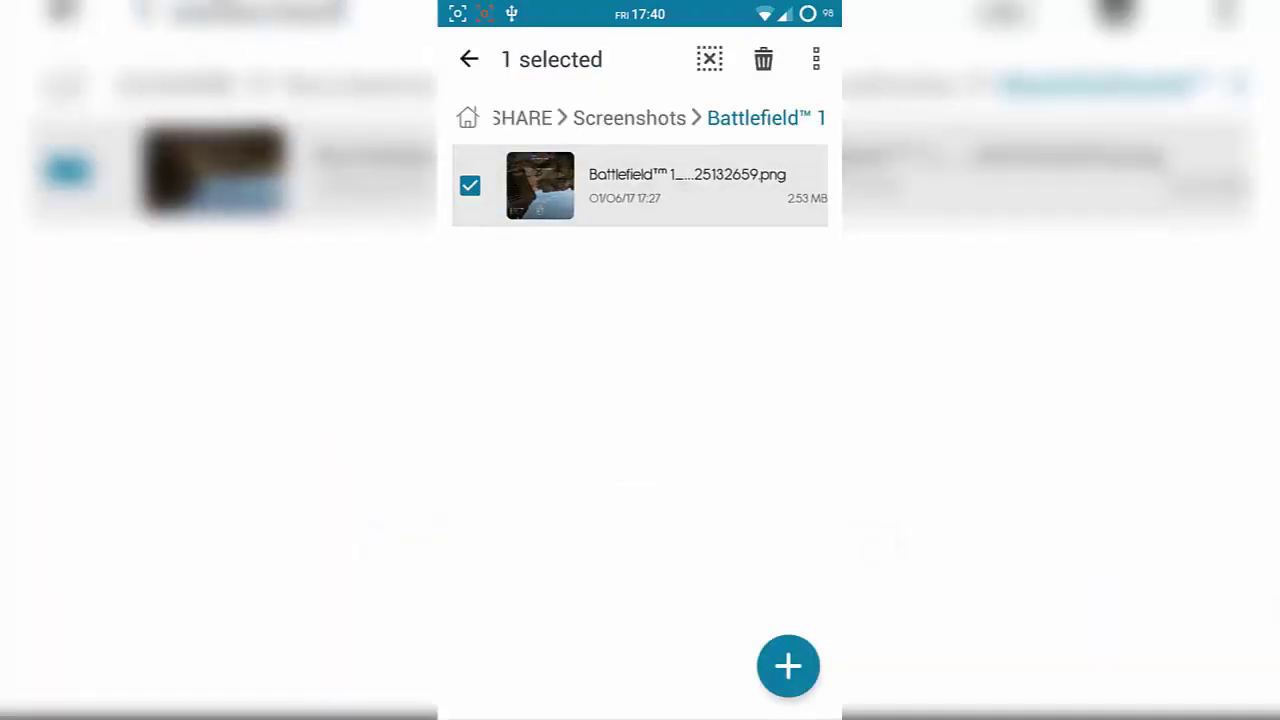
Copy the selected screenshot into the phone's sdcard DCIM folder.
click(816, 59)
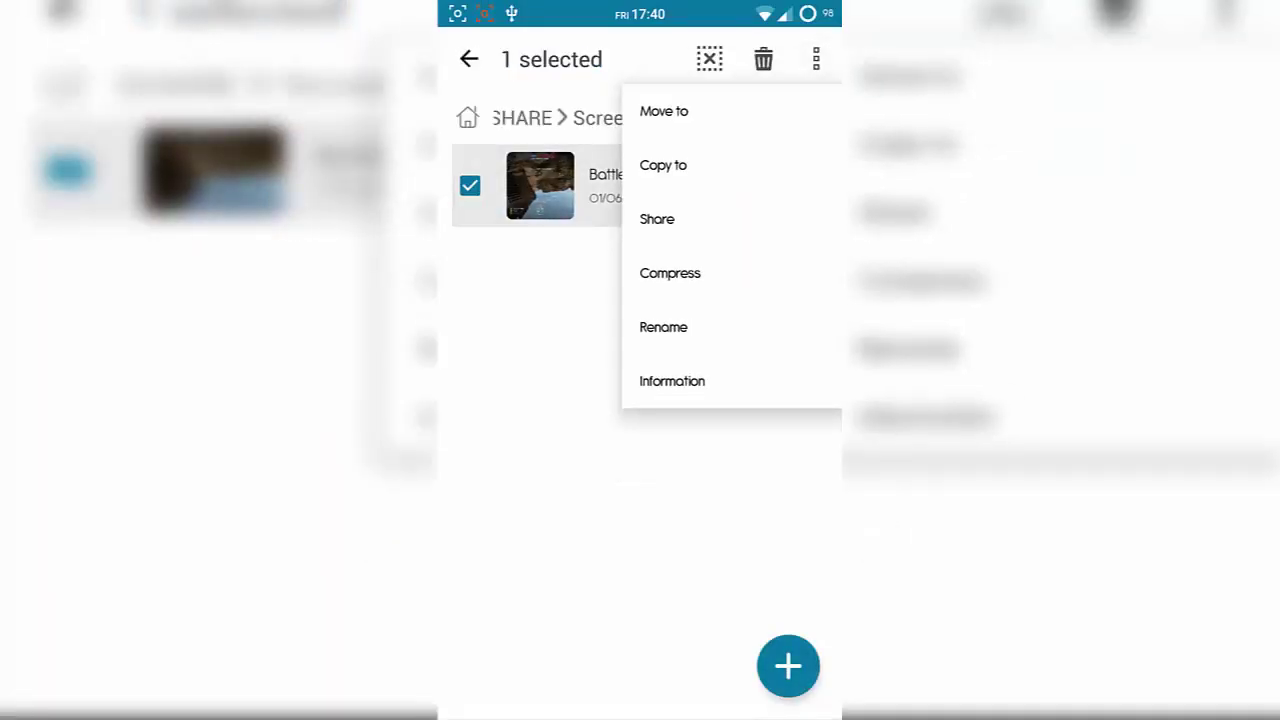
click(663, 165)
click(612, 202)
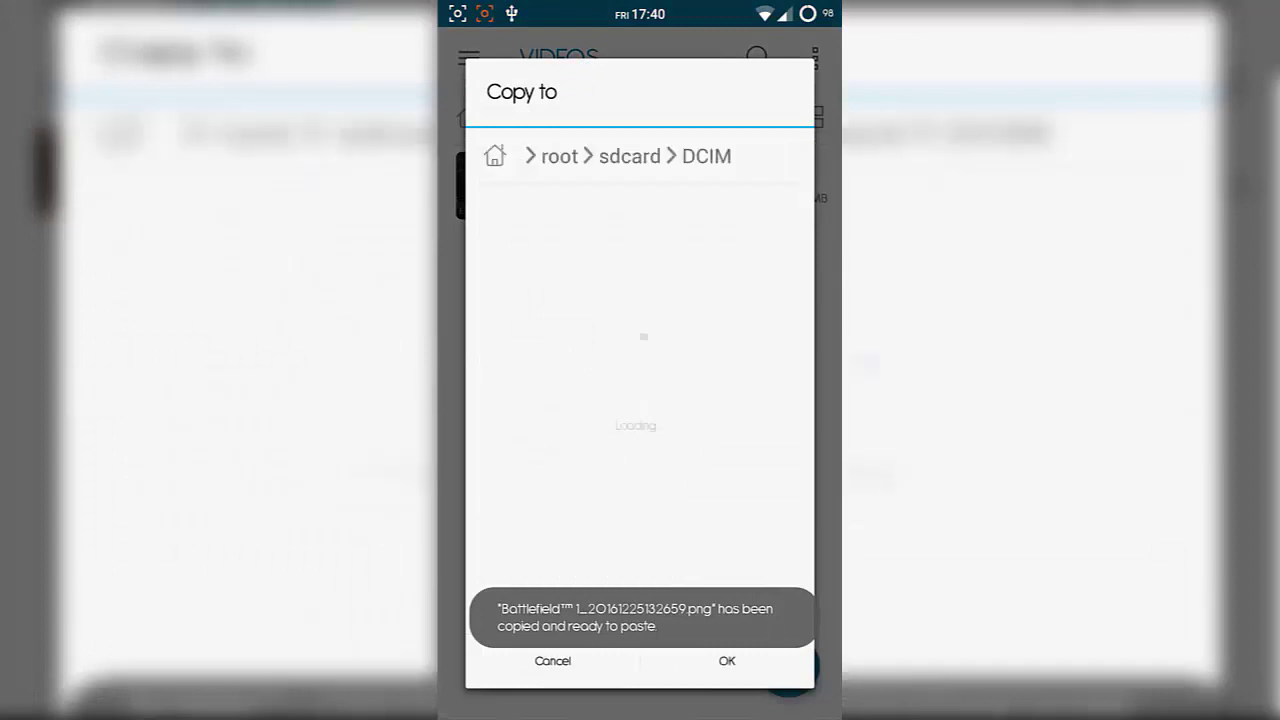
scroll(640, 400, down, 2)
scroll(640, 400, up, 2)
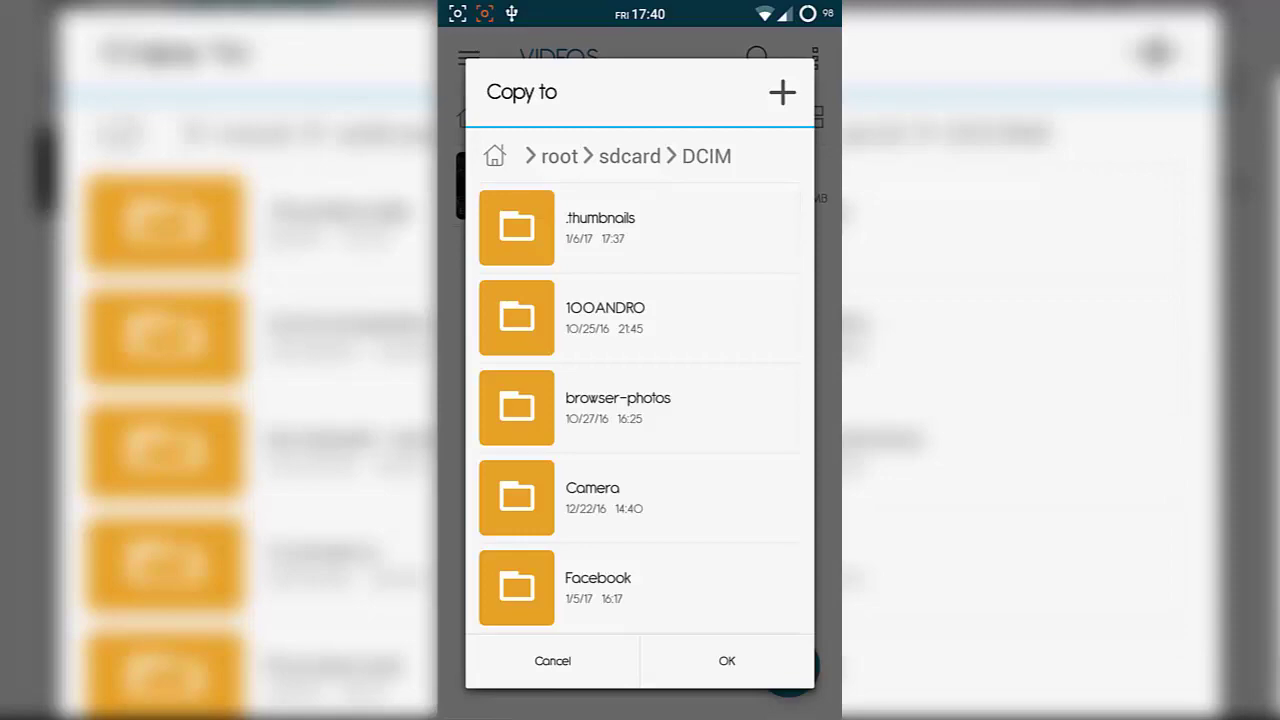
click(727, 661)
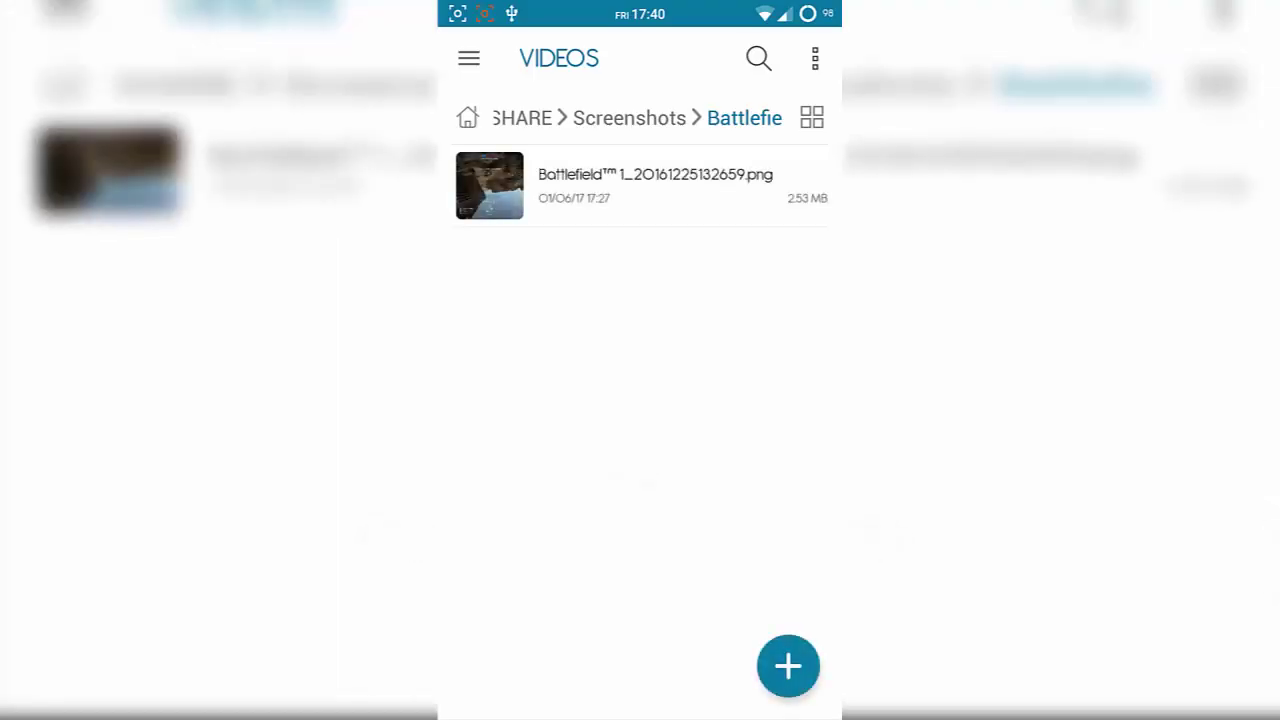
Launch Gallery from the second home page and view the DCIM album with the copied screenshot.
key(super)
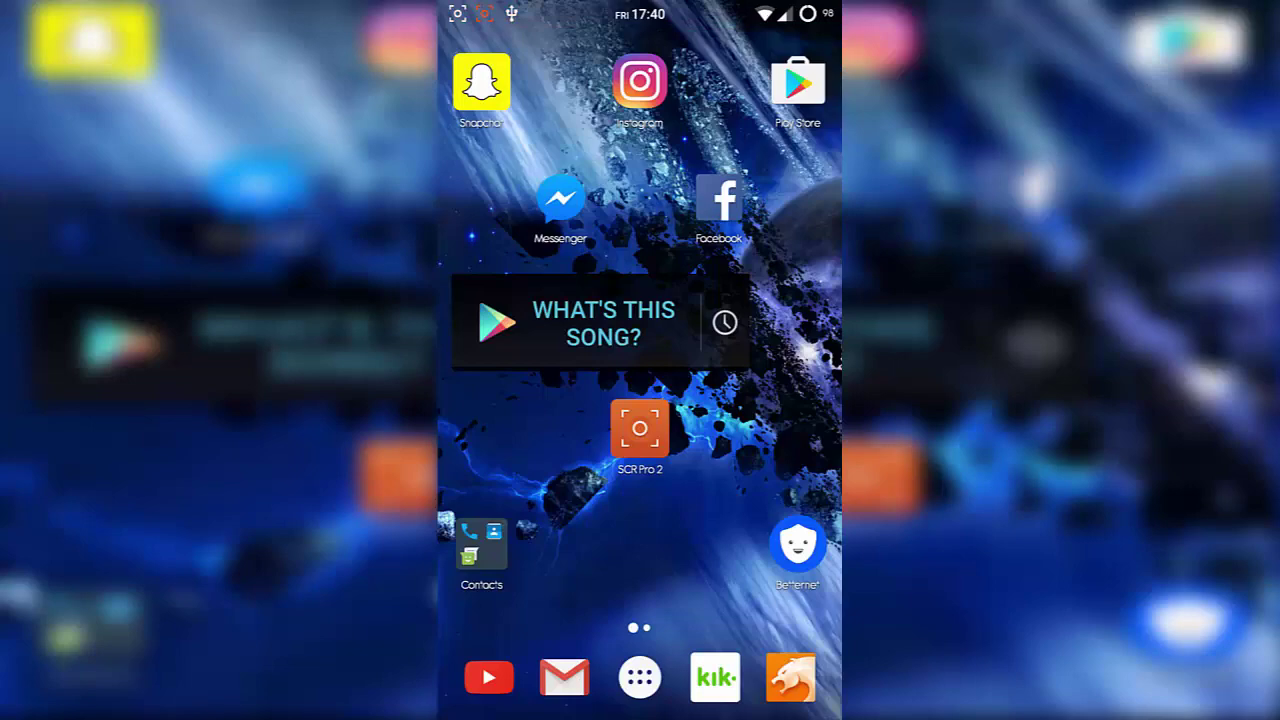
drag(760, 400, 520, 400)
click(798, 85)
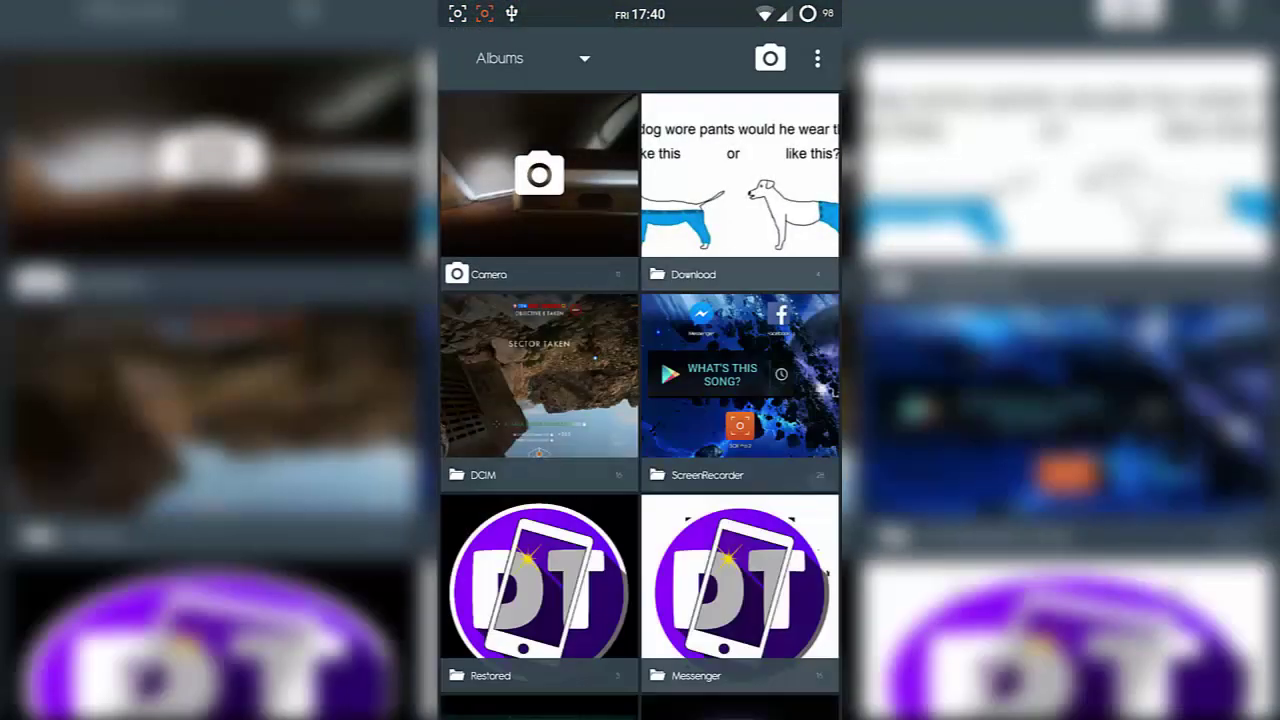
click(539, 380)
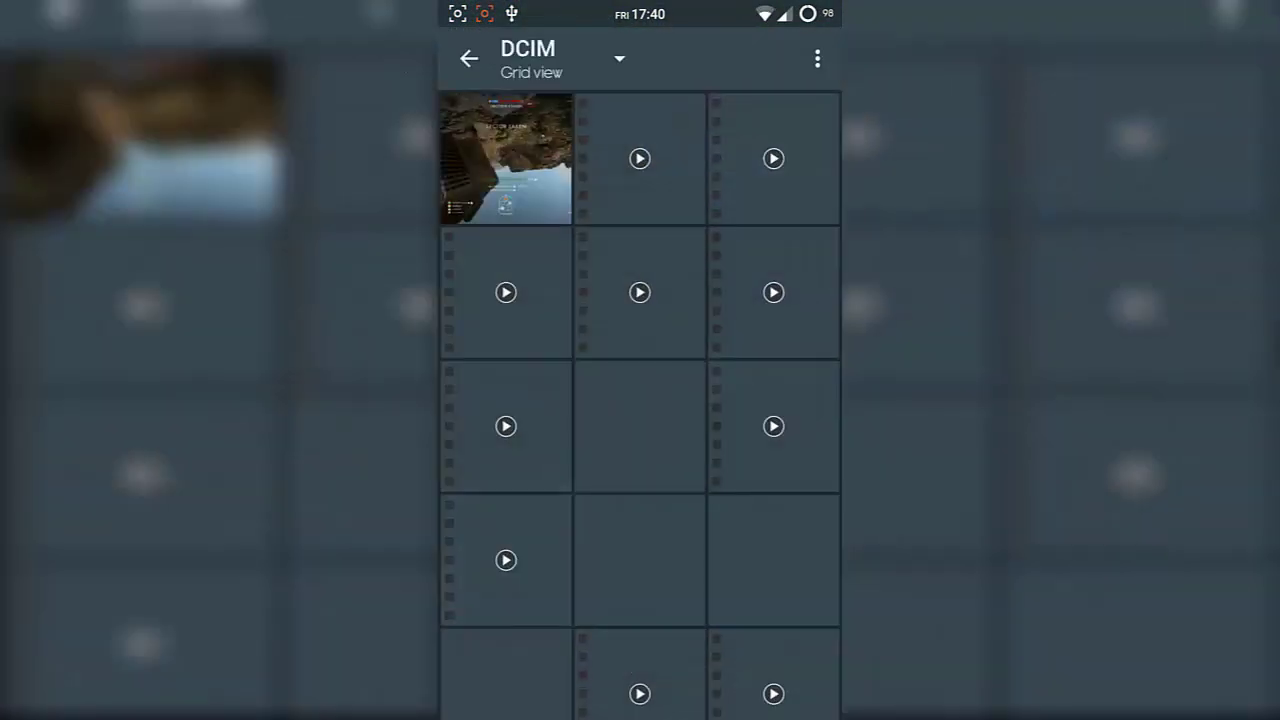